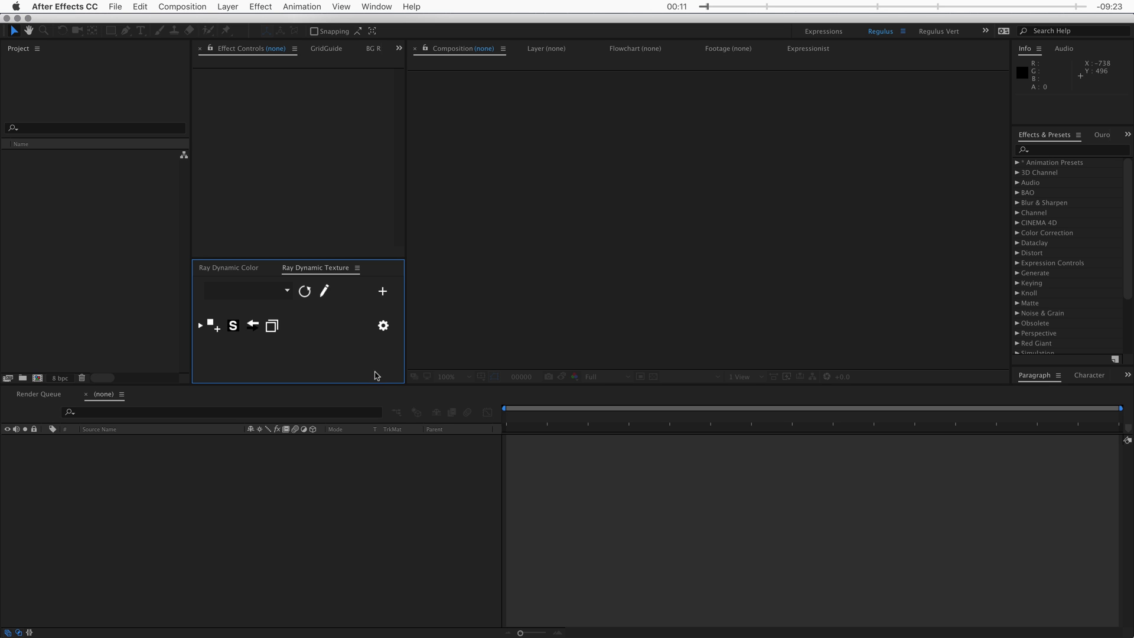
Check that Ray Dynamic Texture's latest version is 1.0.4 in the aescripts downloads and licenses list
click(383, 326)
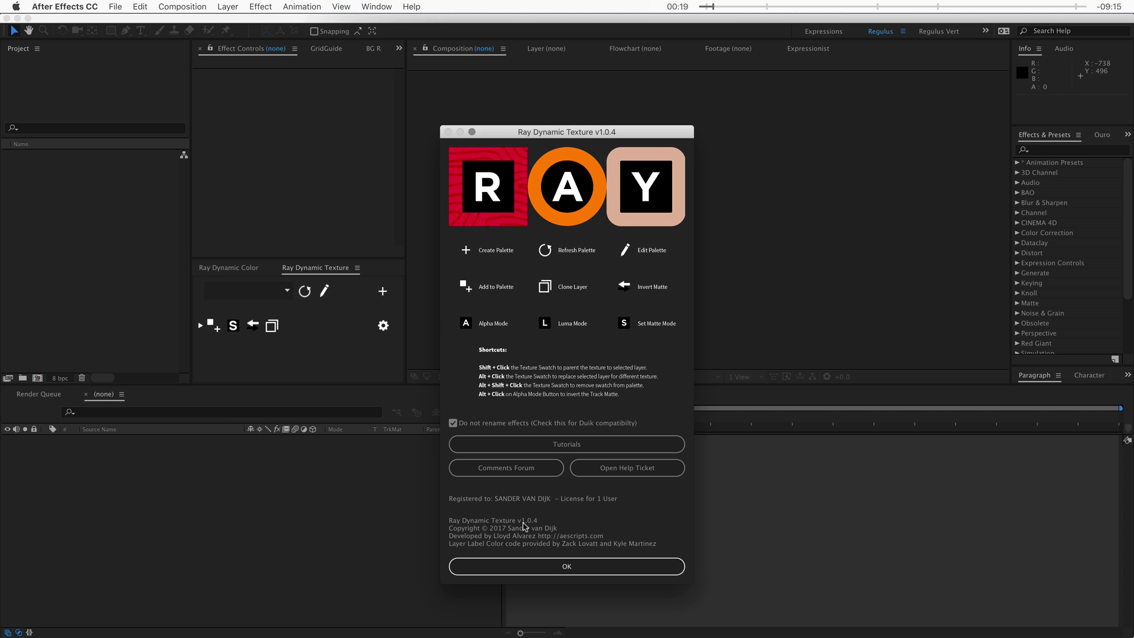
click(539, 565)
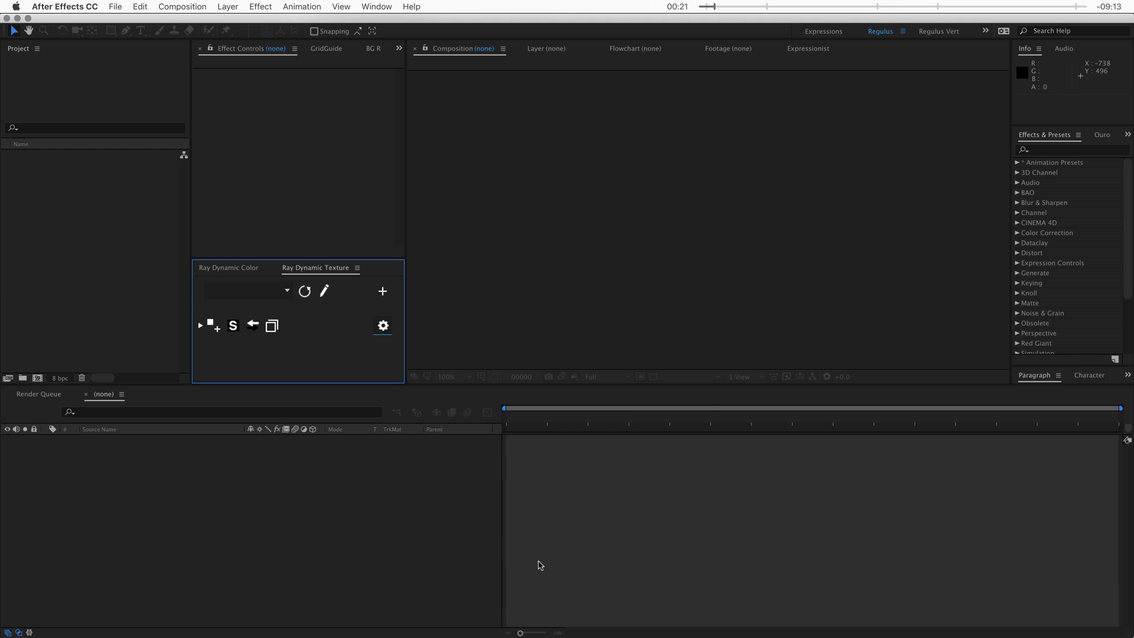
key(super+Tab)
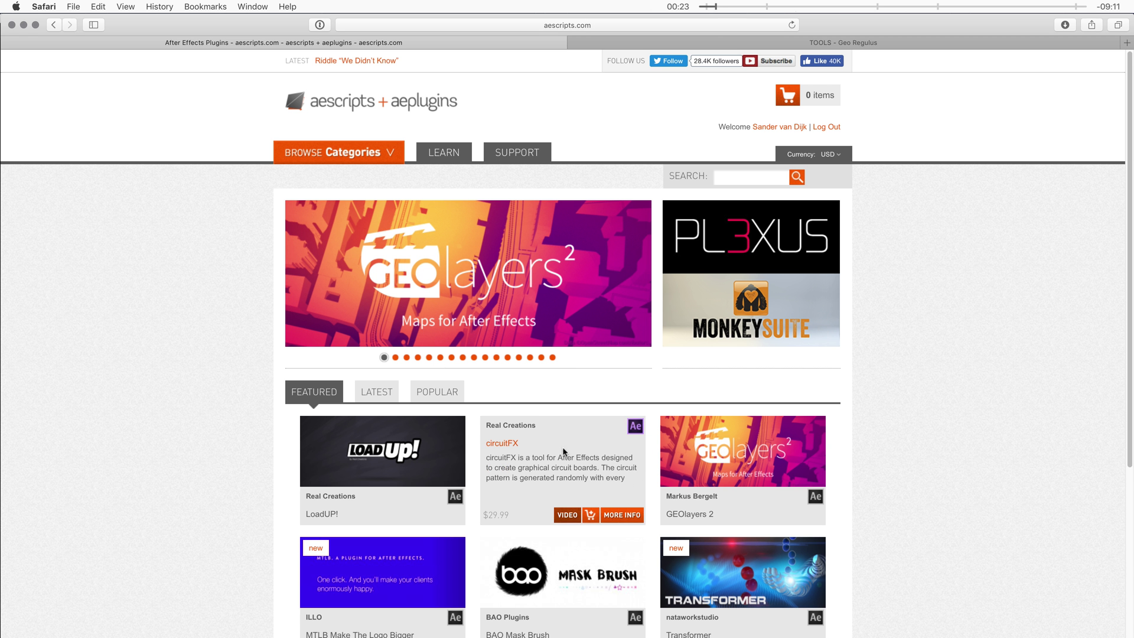
click(772, 129)
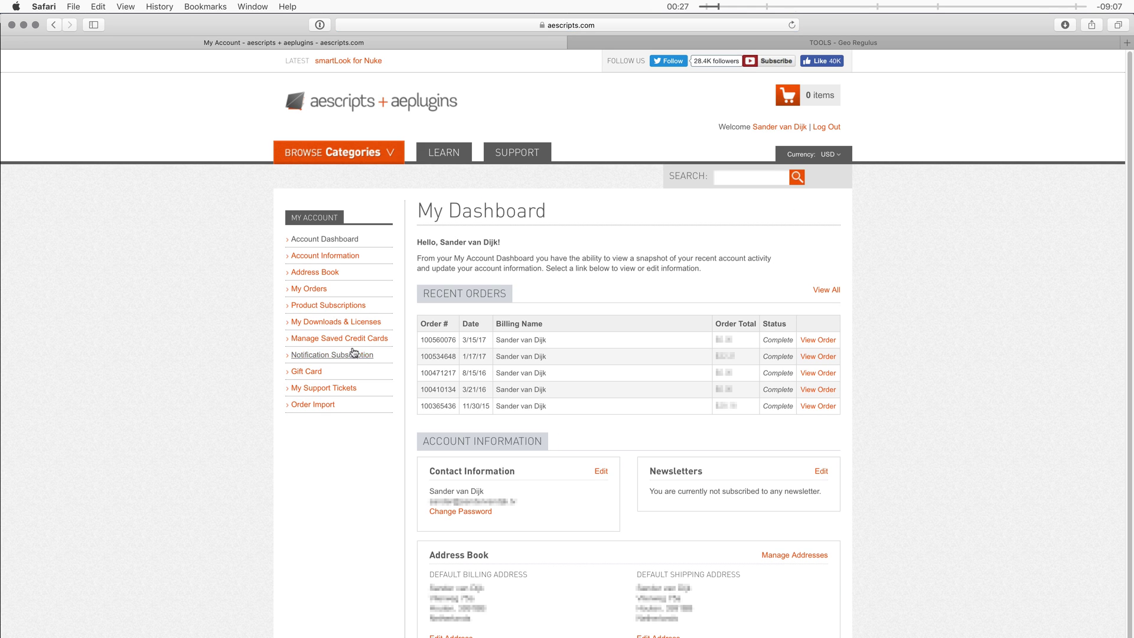
click(348, 325)
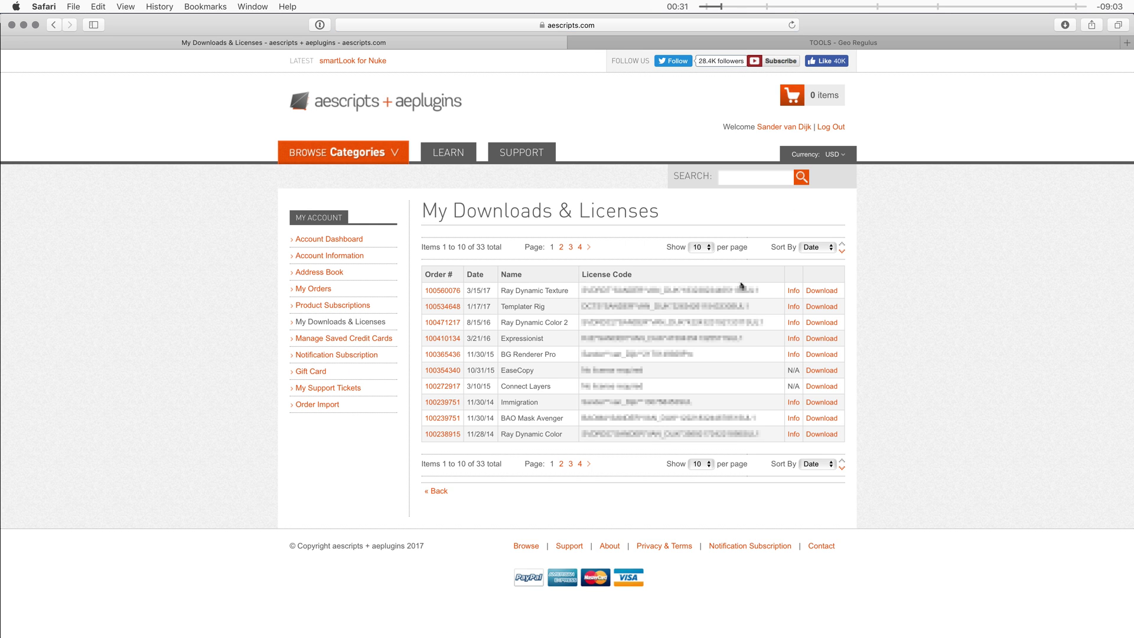
click(828, 295)
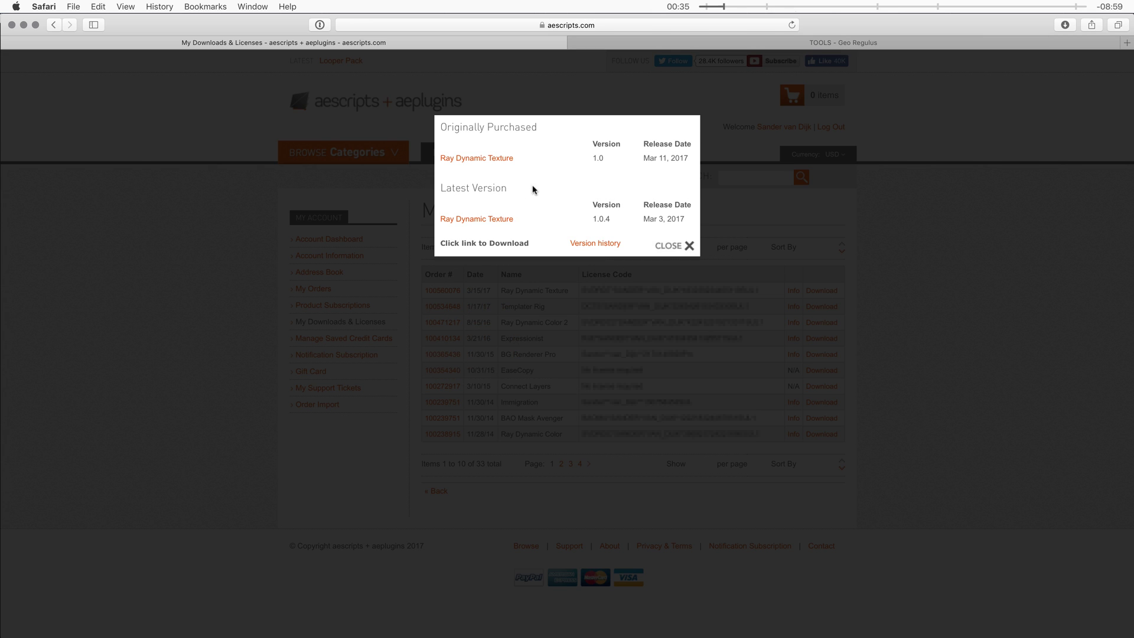
click(673, 247)
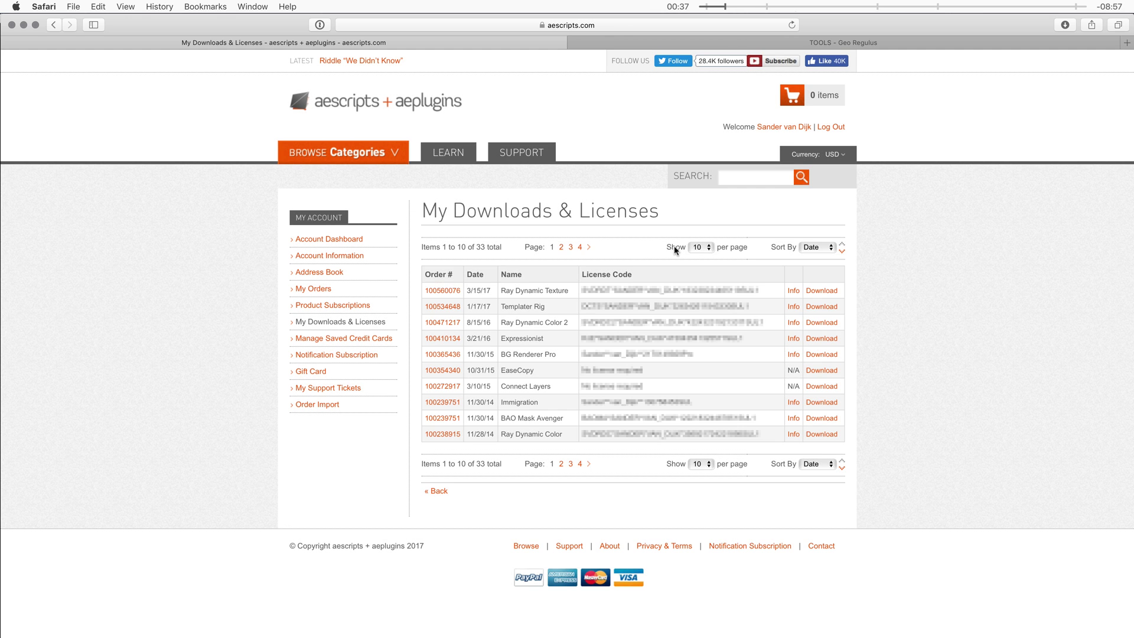
Filter Geo Regulus resources to texture palettes and view Smart Comps' Including Tex (500MB) and Without Tex (1MB) options
key(ctrl+Tab)
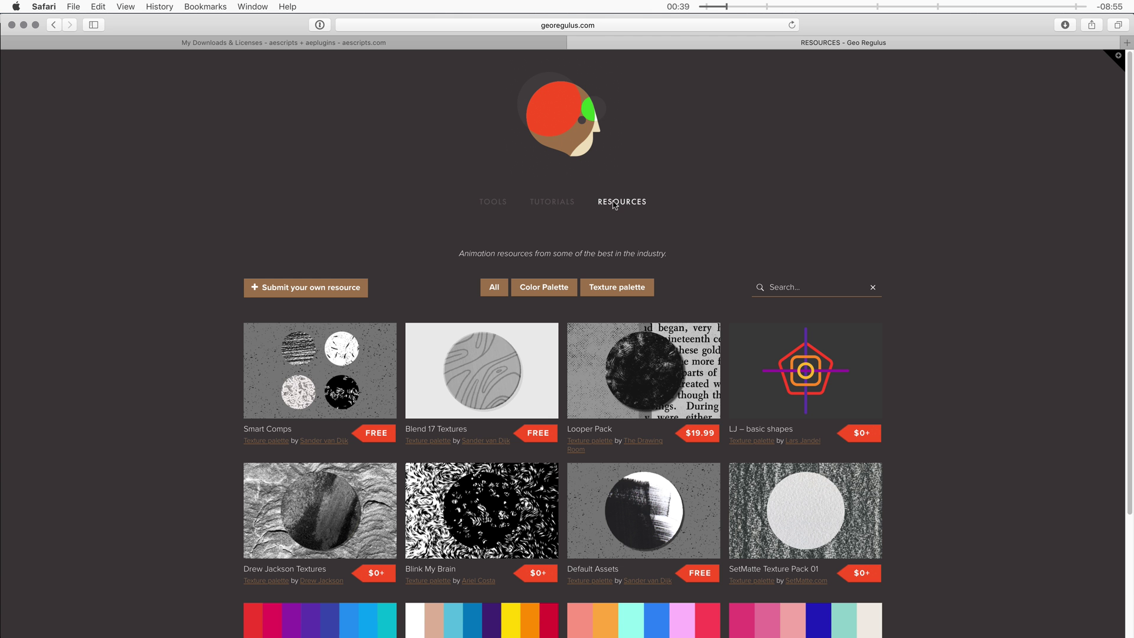
click(623, 289)
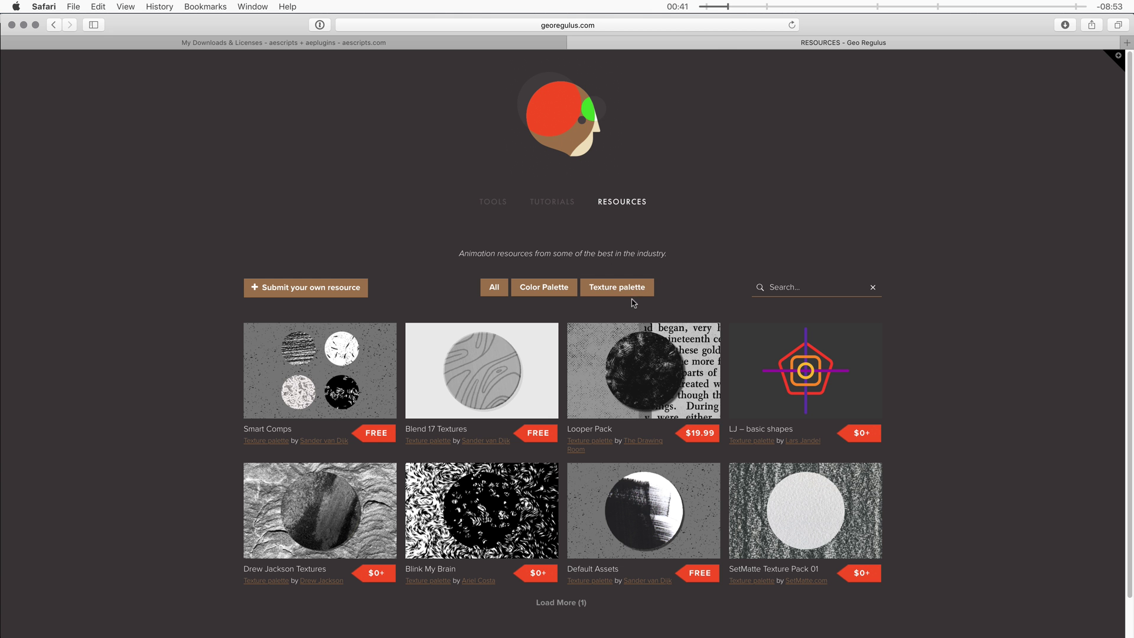
click(299, 390)
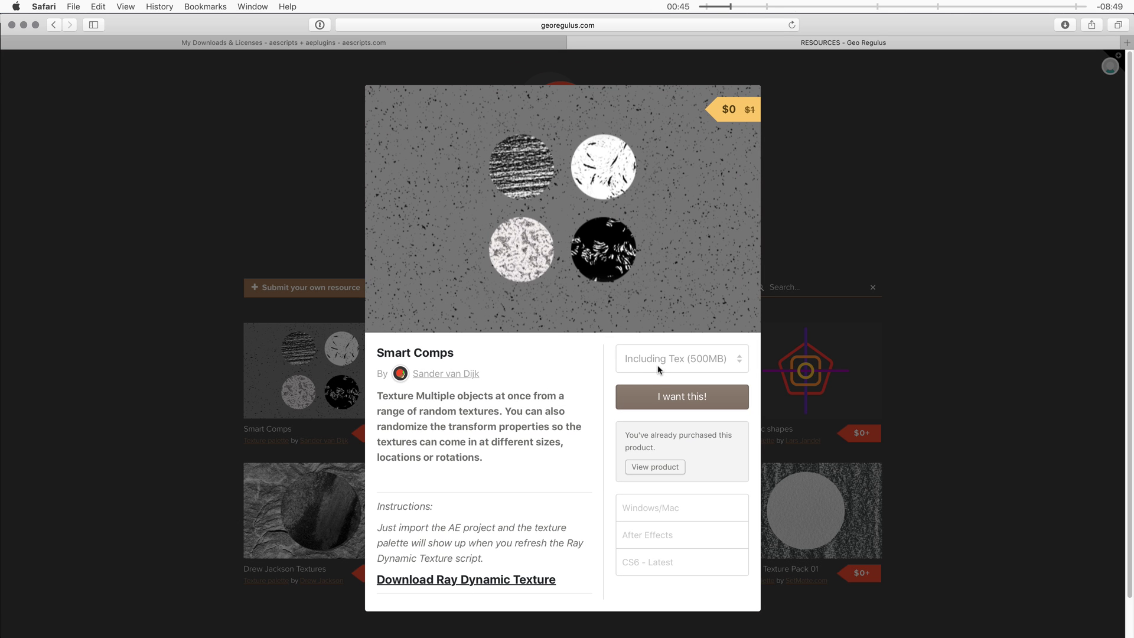
click(660, 368)
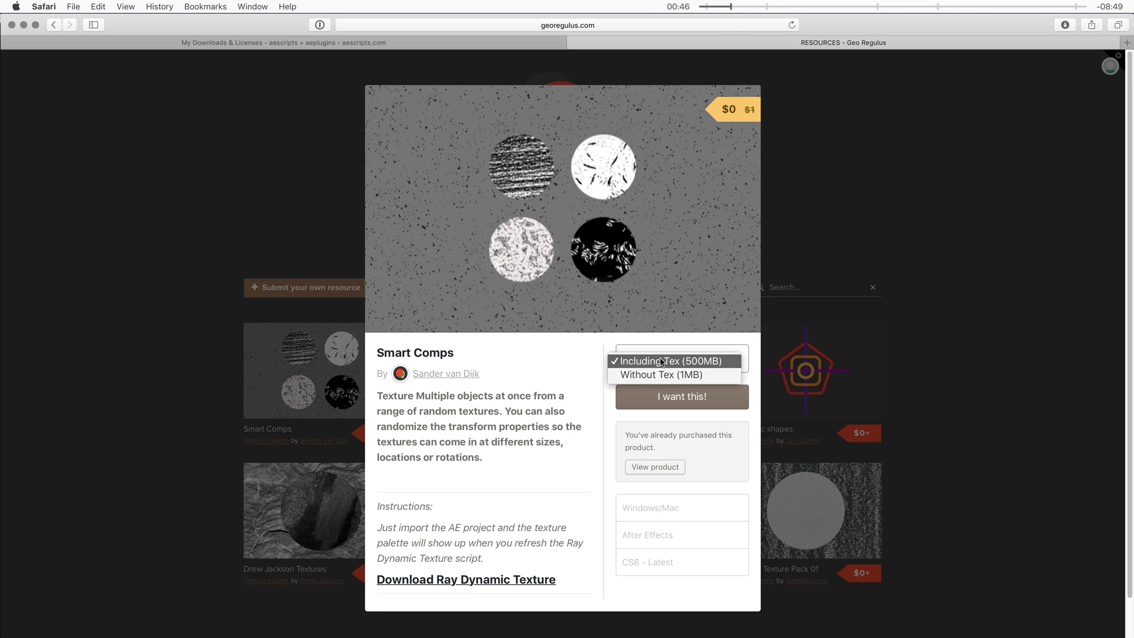
Move the downloaded SmartComps-01 folder into the Texture Library and open it
click(692, 402)
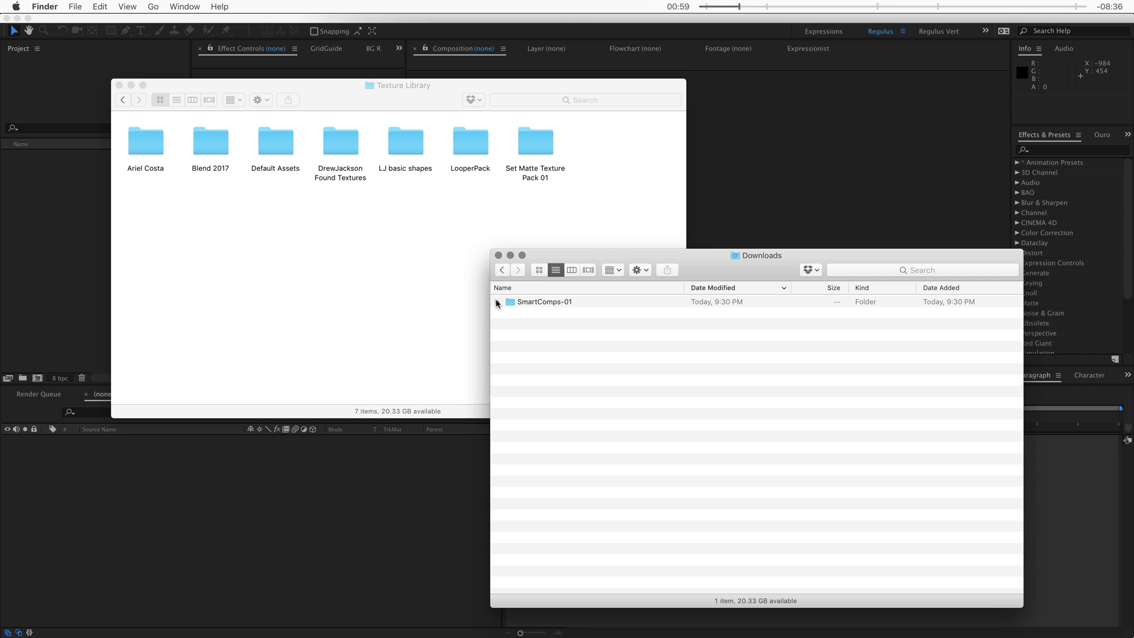
click(497, 302)
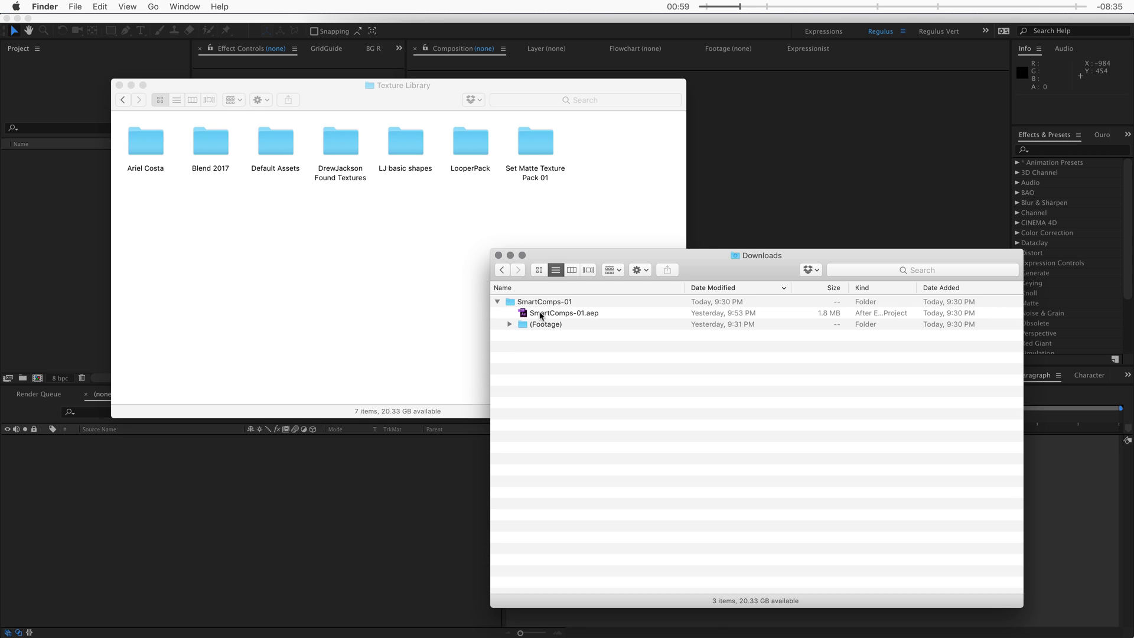
drag(543, 302, 609, 163)
key(cmd+w)
drag(396, 111, 805, 185)
double_click(1036, 228)
Import SmartComps-01.aep into After Effects and reload palettes to add the Smart Comps textures
drag(639, 220, 97, 256)
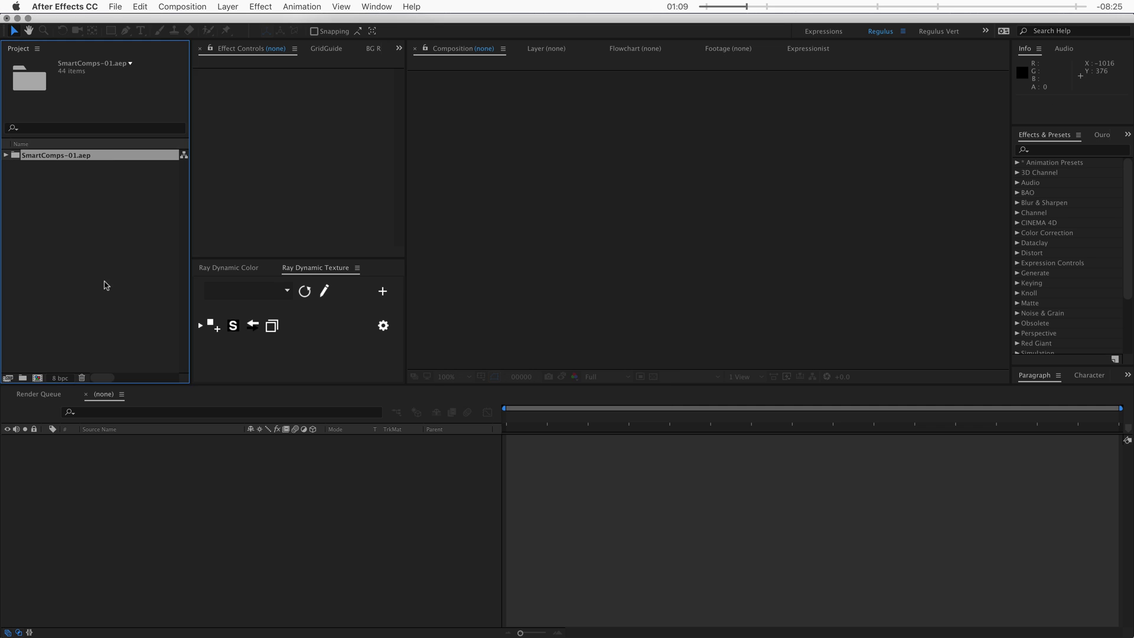
click(280, 307)
click(303, 295)
click(302, 336)
drag(846, 123, 567, 155)
drag(782, 284, 296, 212)
Search the Texture Library for 'smartcomps' and select the SmartComps-01.aep result
click(362, 340)
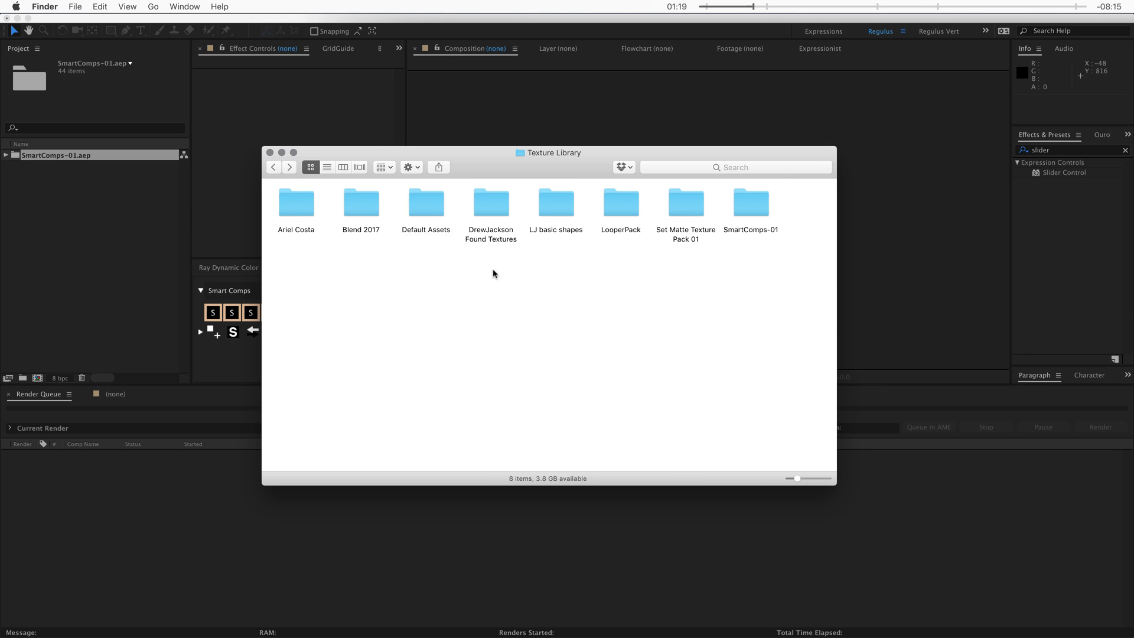
click(496, 231)
key(Right)
key(Right)
key(Right)
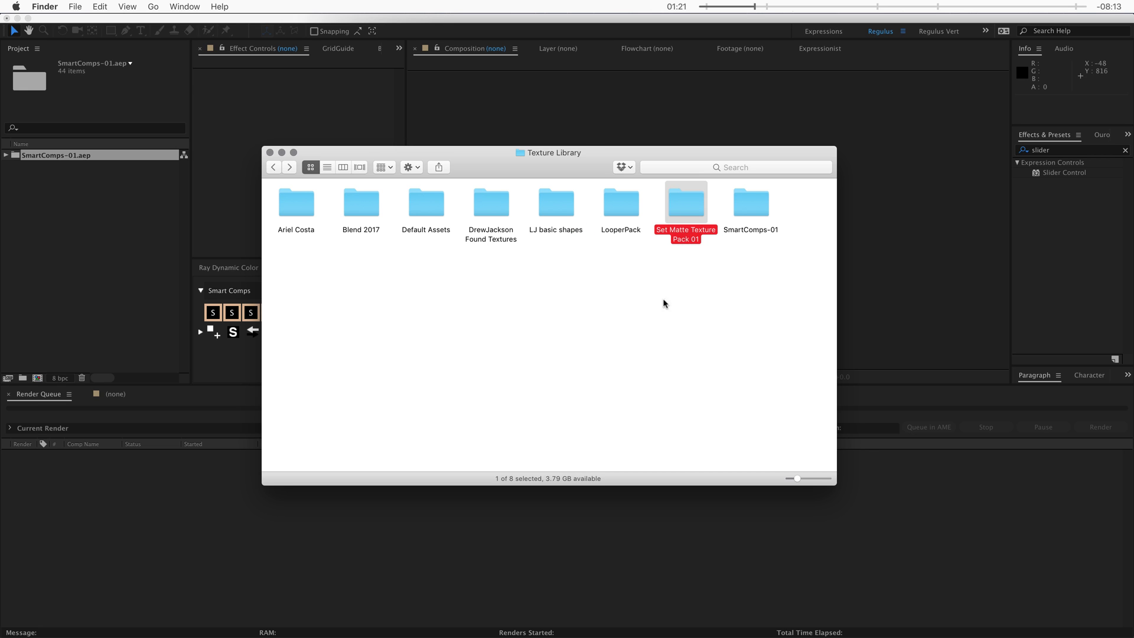
click(655, 312)
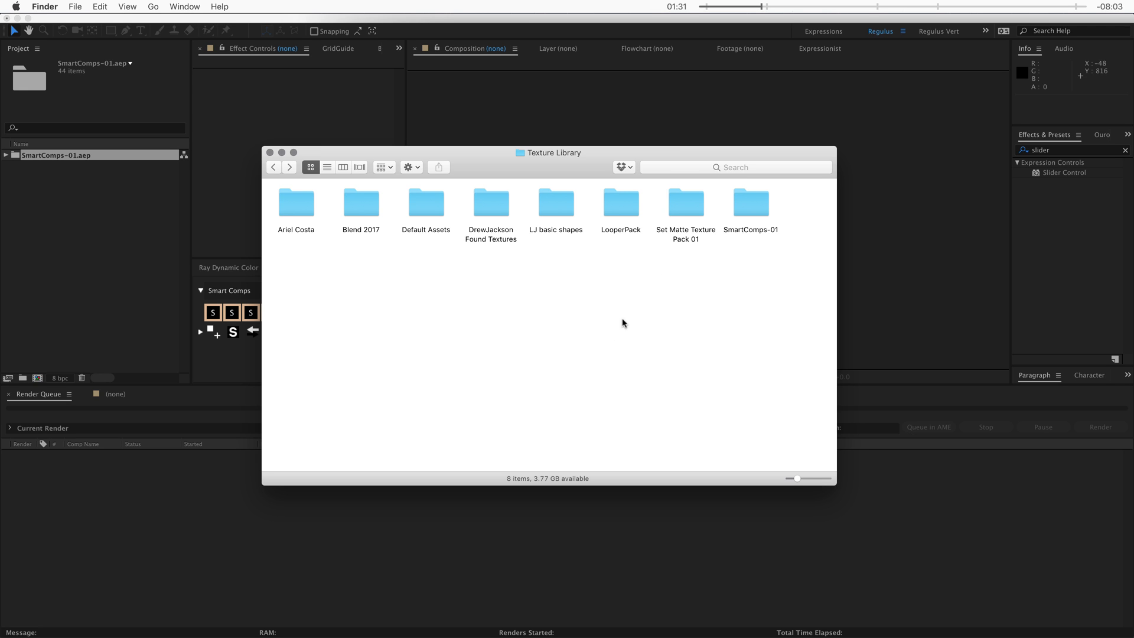
click(686, 169)
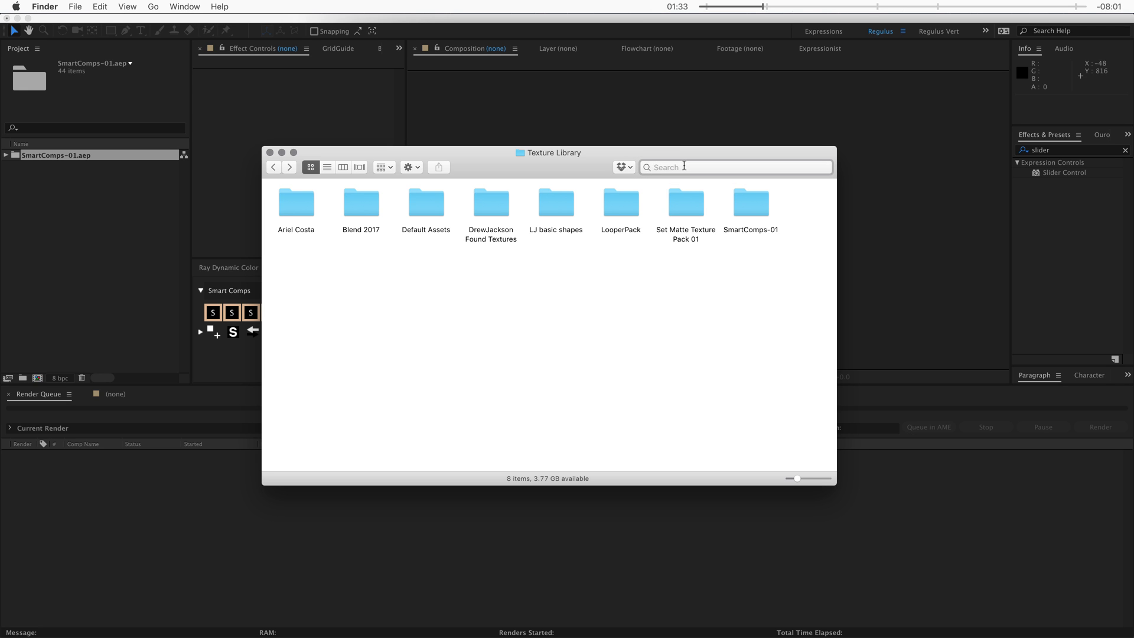
text(smartcomps)
click(350, 259)
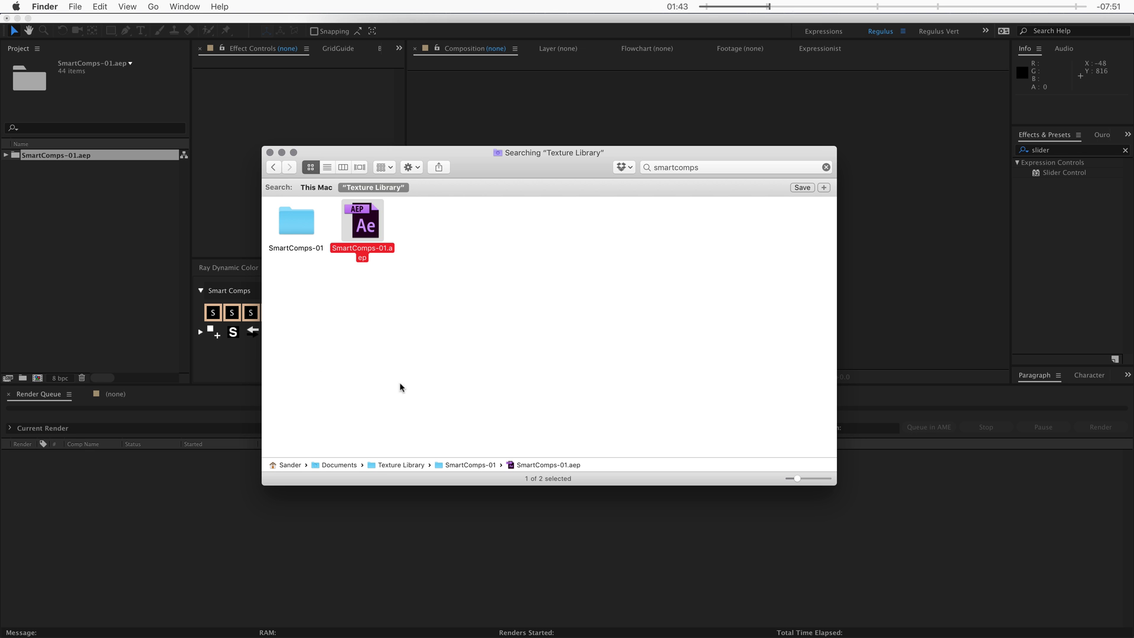
Open the RDT - Smart Comps source composition and browse its setup rules and random texture examples
click(240, 361)
click(324, 291)
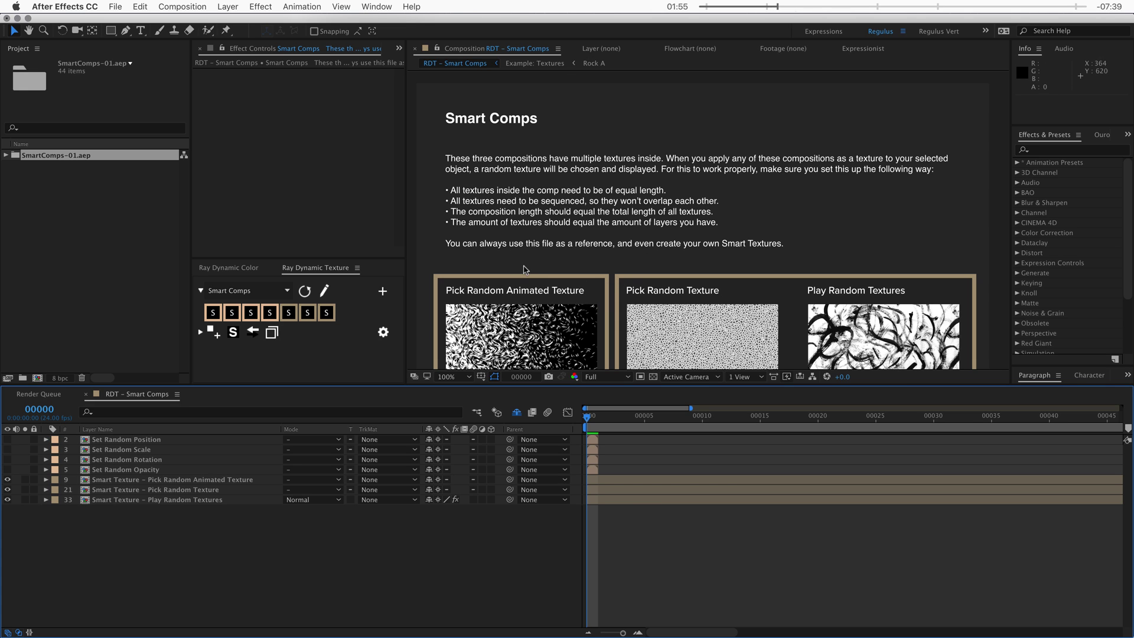
scroll(528, 321, down, 5)
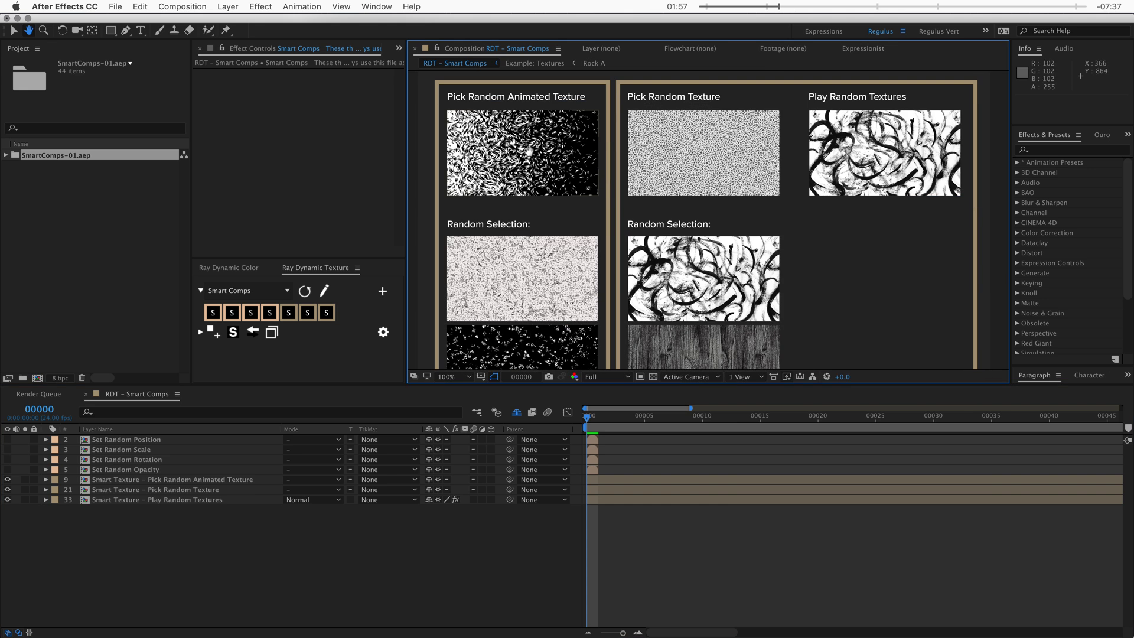
key(h)
drag(528, 279, 544, 131)
scroll(547, 177, down, 5)
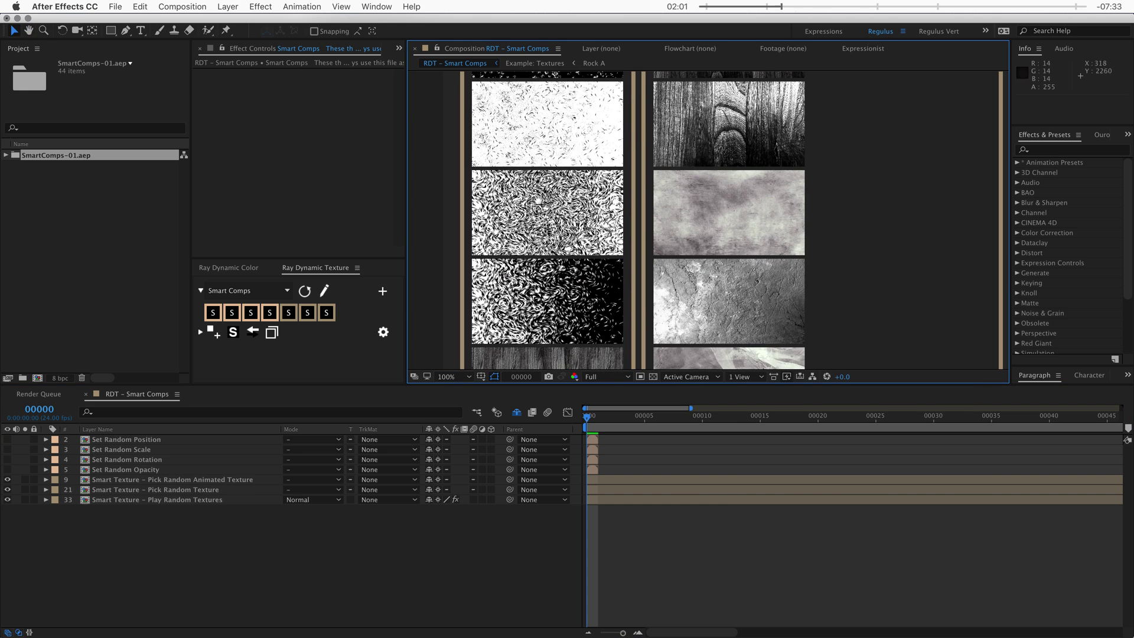
scroll(549, 229, up, 4)
scroll(549, 229, up, 6)
key(v)
scroll(724, 125, up, 3)
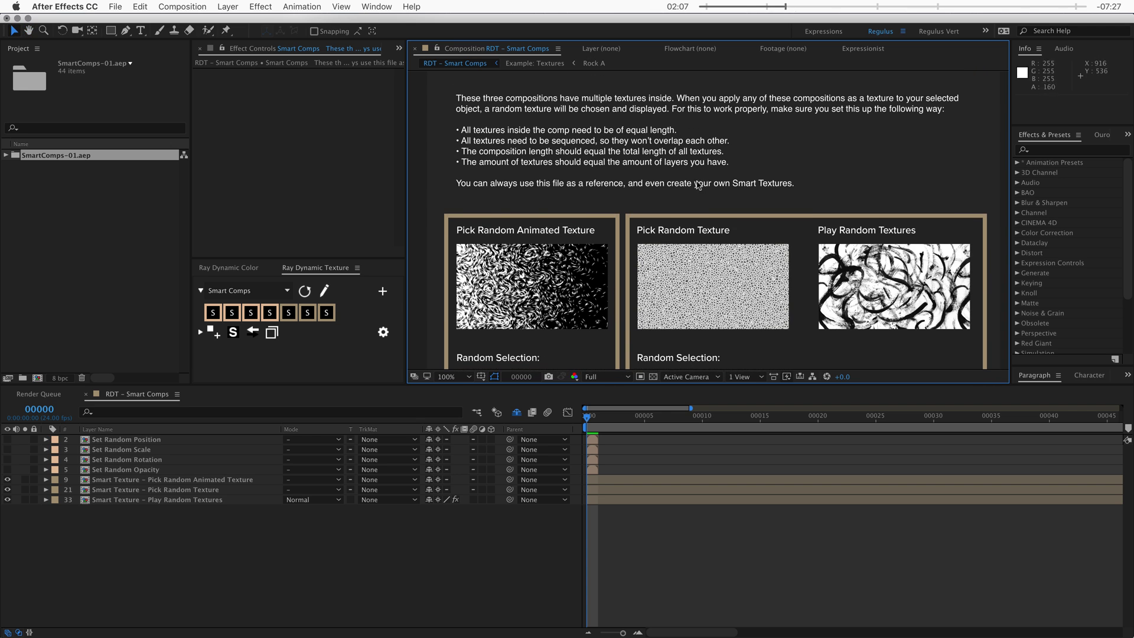
Create Comp 1, import DefaultAssets-01.aep, and add three 500px circles from the Default Assets set
key(super+n)
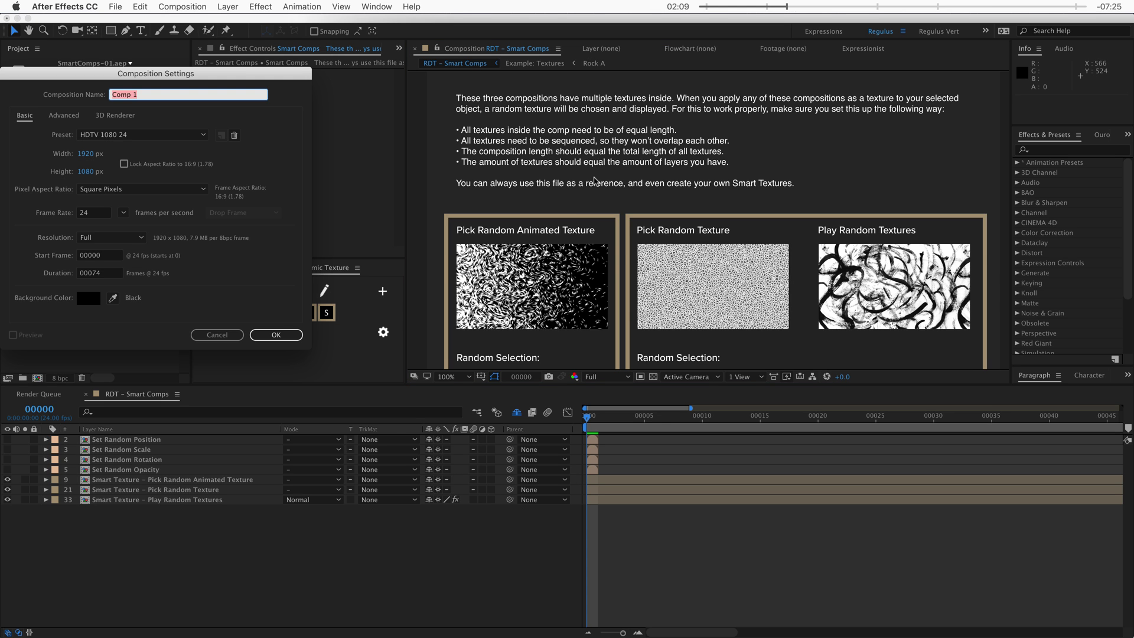
key(Return)
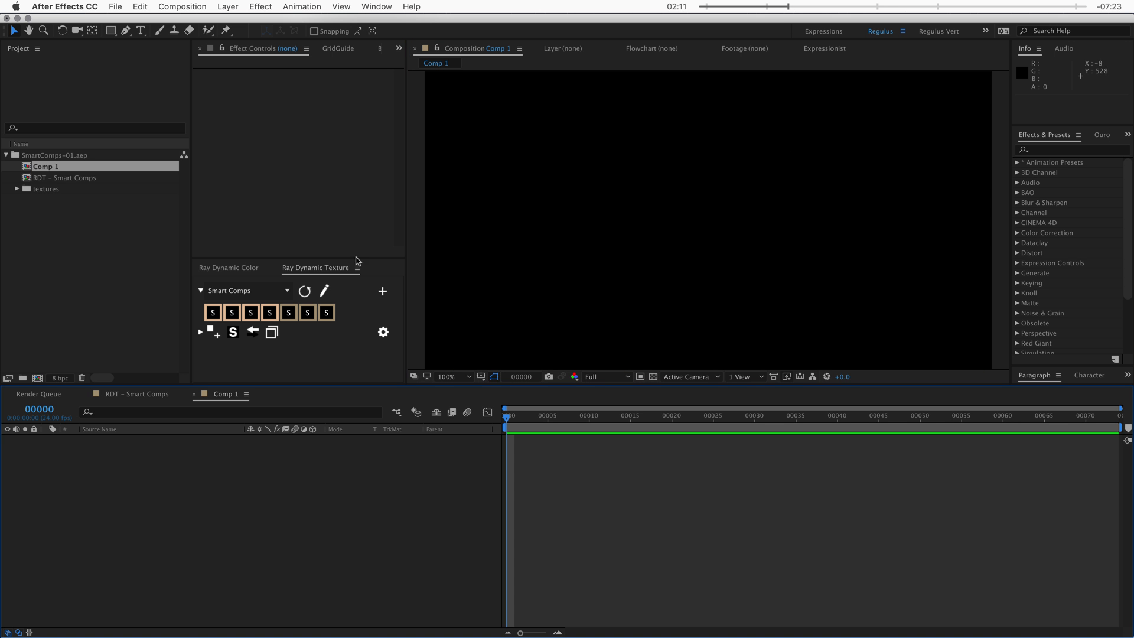
key(super+Tab)
key(super+Tab)
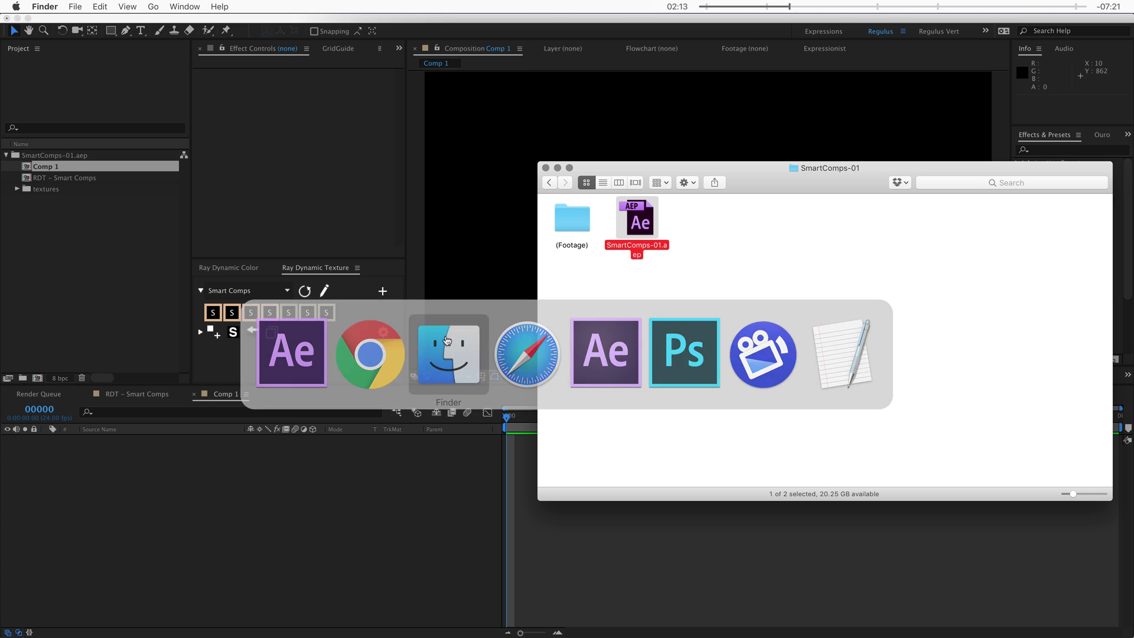
click(549, 183)
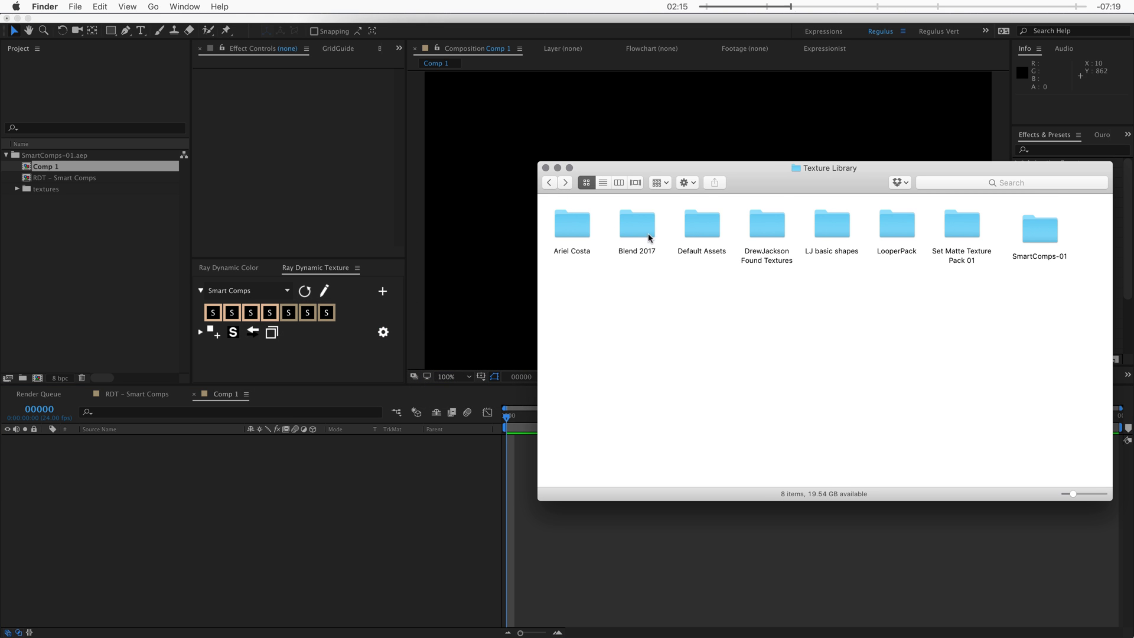
double_click(691, 235)
drag(635, 227, 158, 287)
click(253, 290)
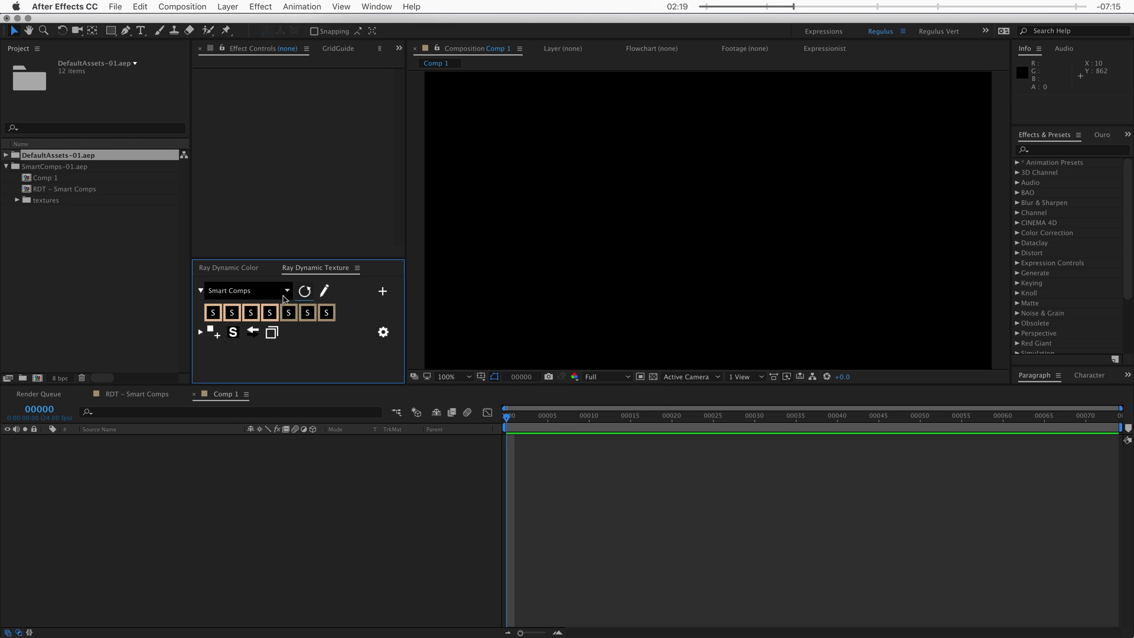
click(260, 308)
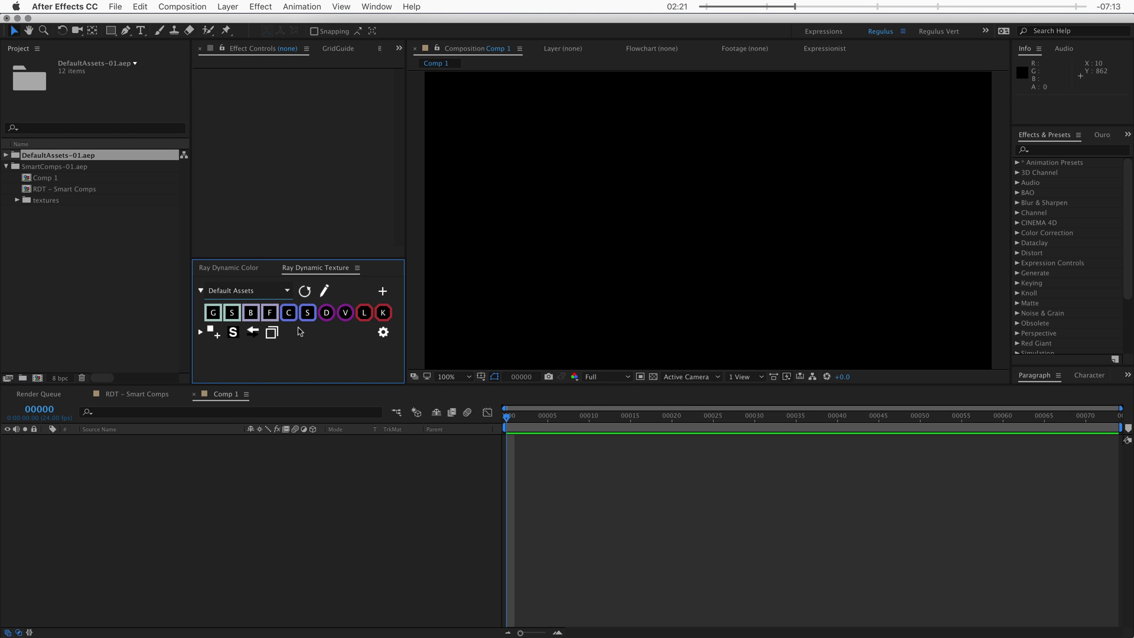
click(288, 313)
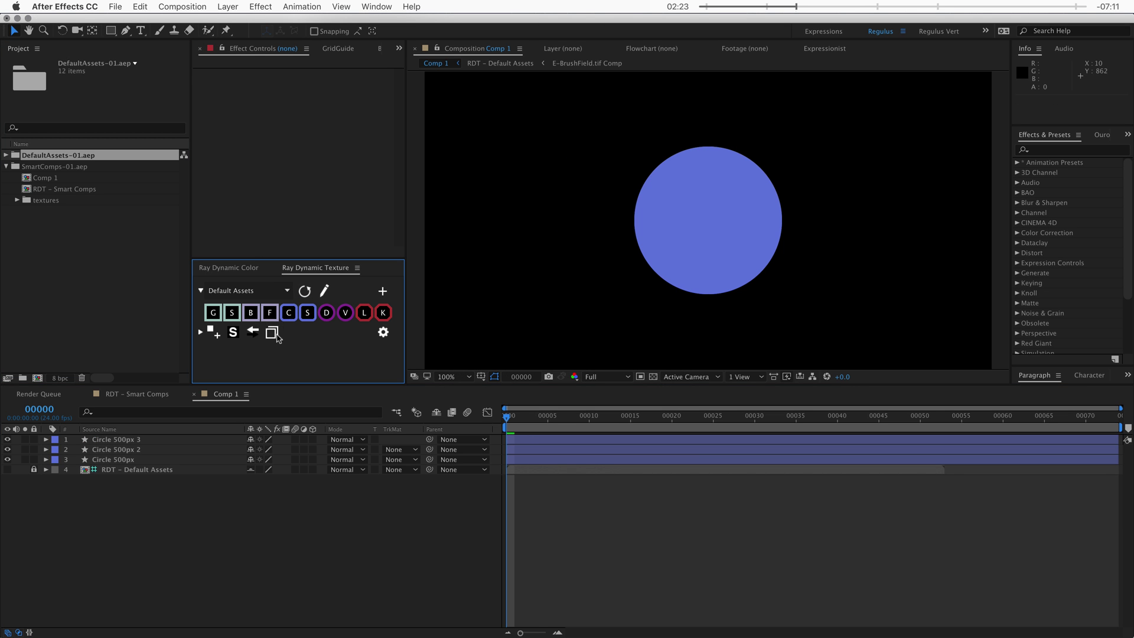
Set the outer circles' X positions to 350 and 1540 and hide the RDT - Default Assets layer
shift+click(143, 461)
key(p)
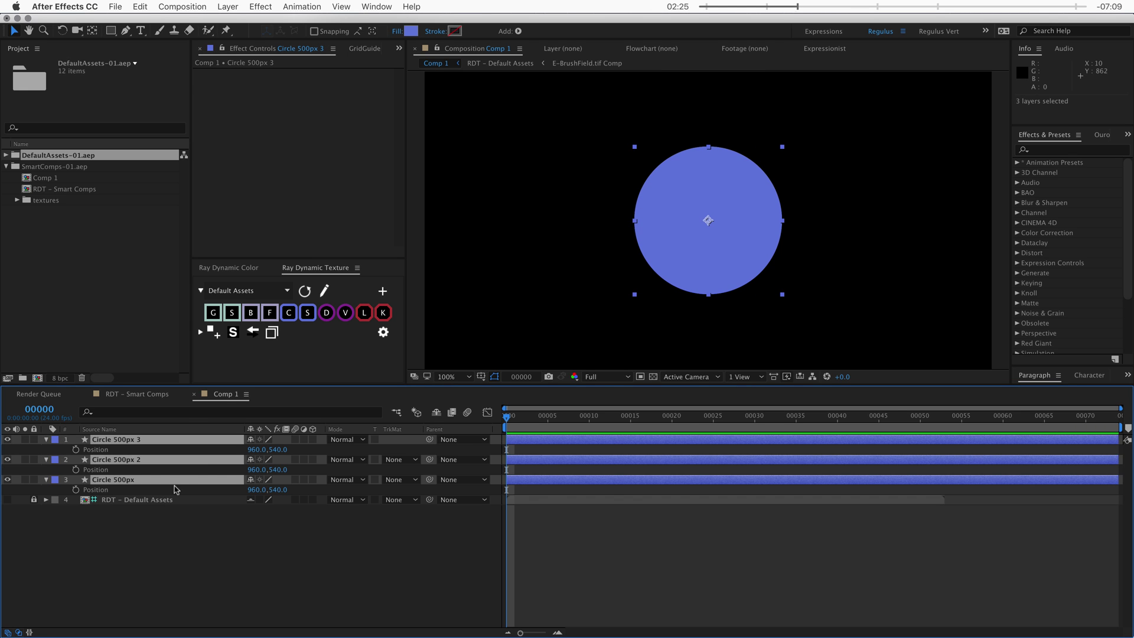
click(228, 555)
drag(256, 450, 292, 472)
click(247, 503)
click(436, 412)
Switch to the Smart Comps set, apply a random texture to all three circles, and preview it
click(263, 290)
click(249, 315)
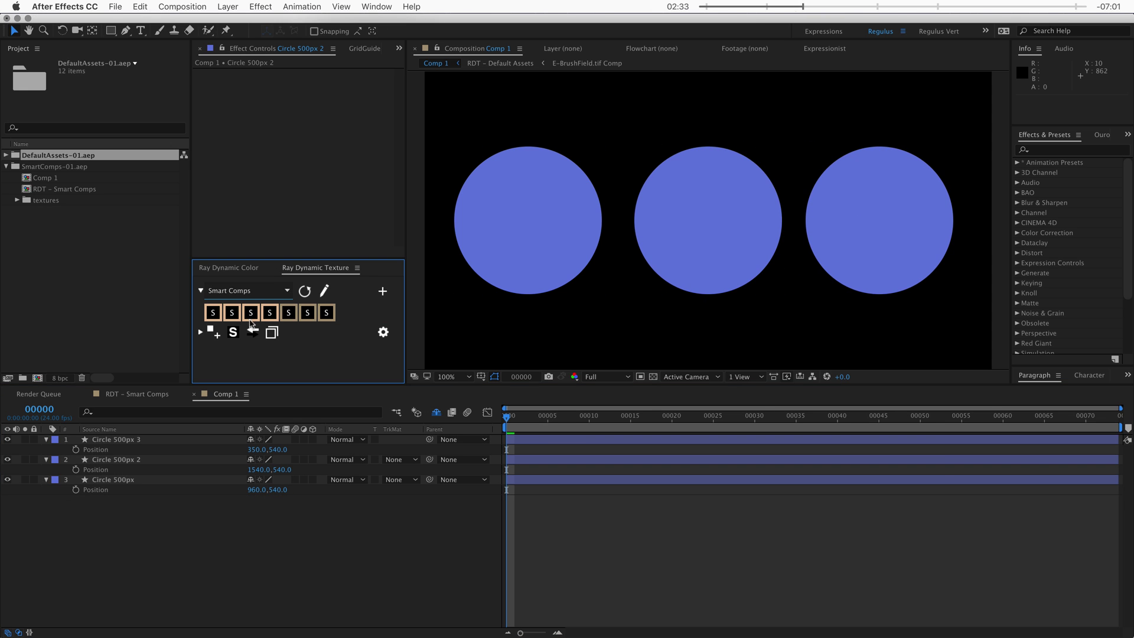
key(super+a)
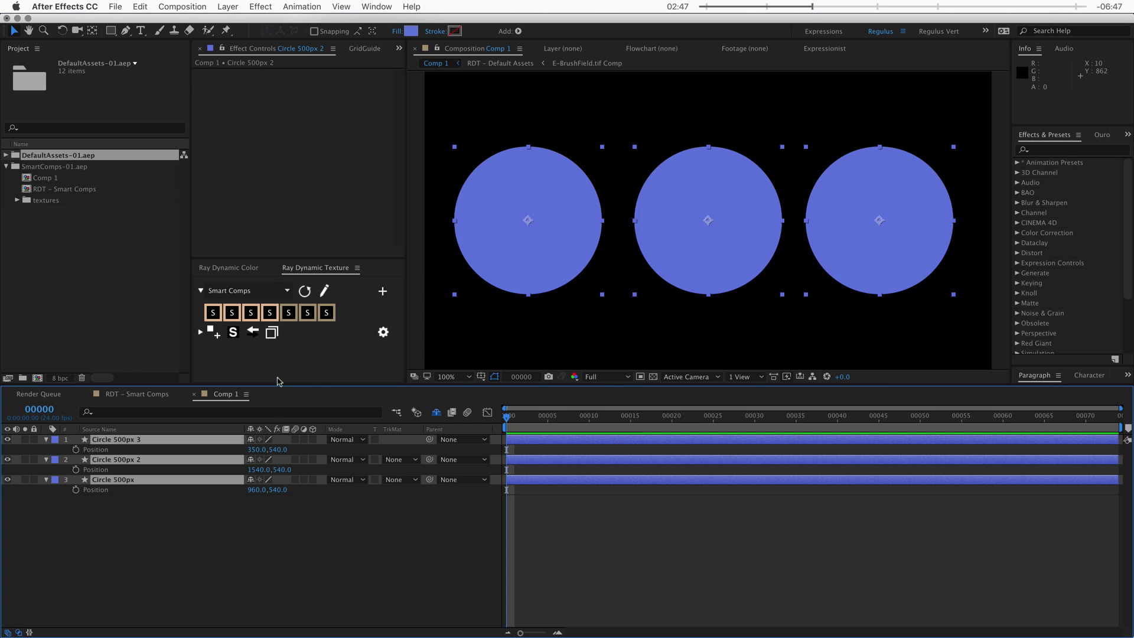
key(super+z)
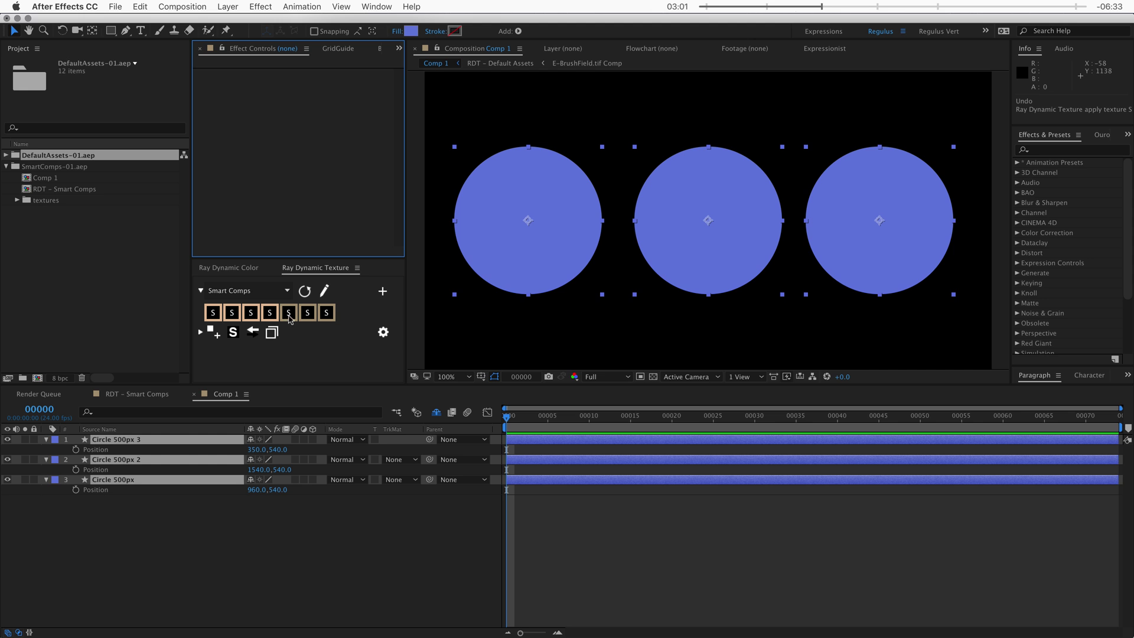
click(288, 314)
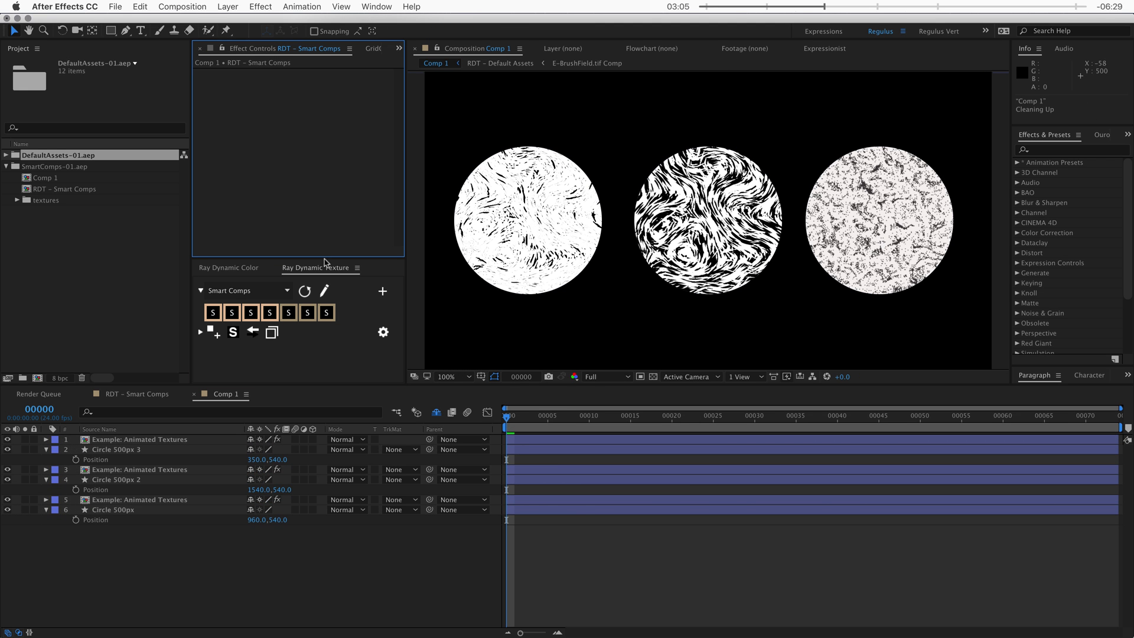
drag(514, 416, 885, 429)
key(space)
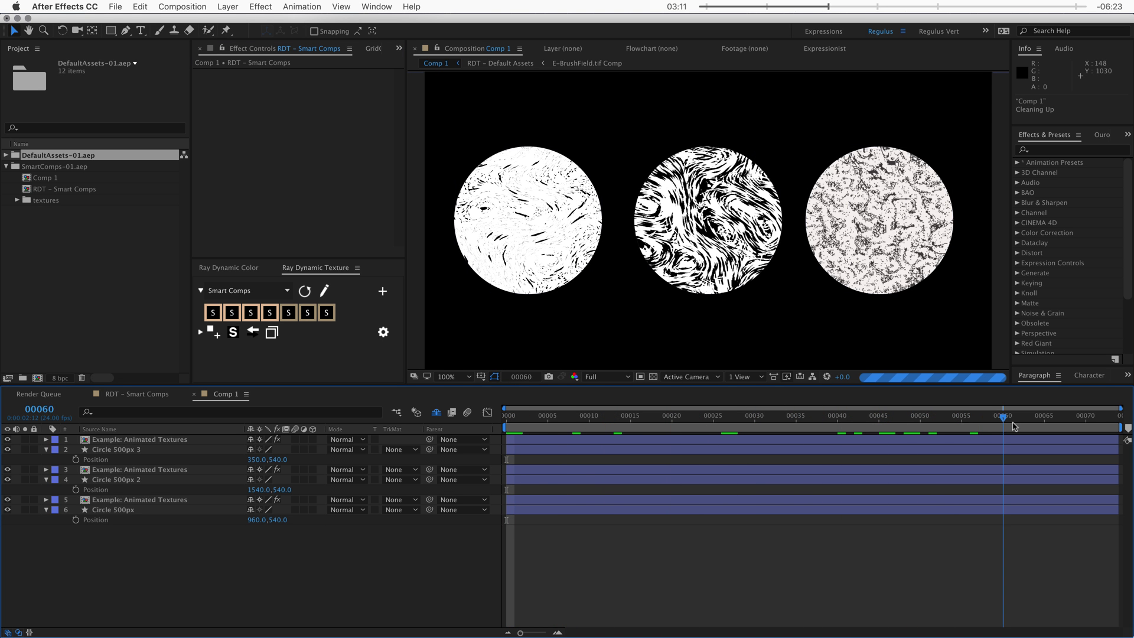
Undo and try other random Smart Comps, settling on the Example: Textures version
key(ctrl+z)
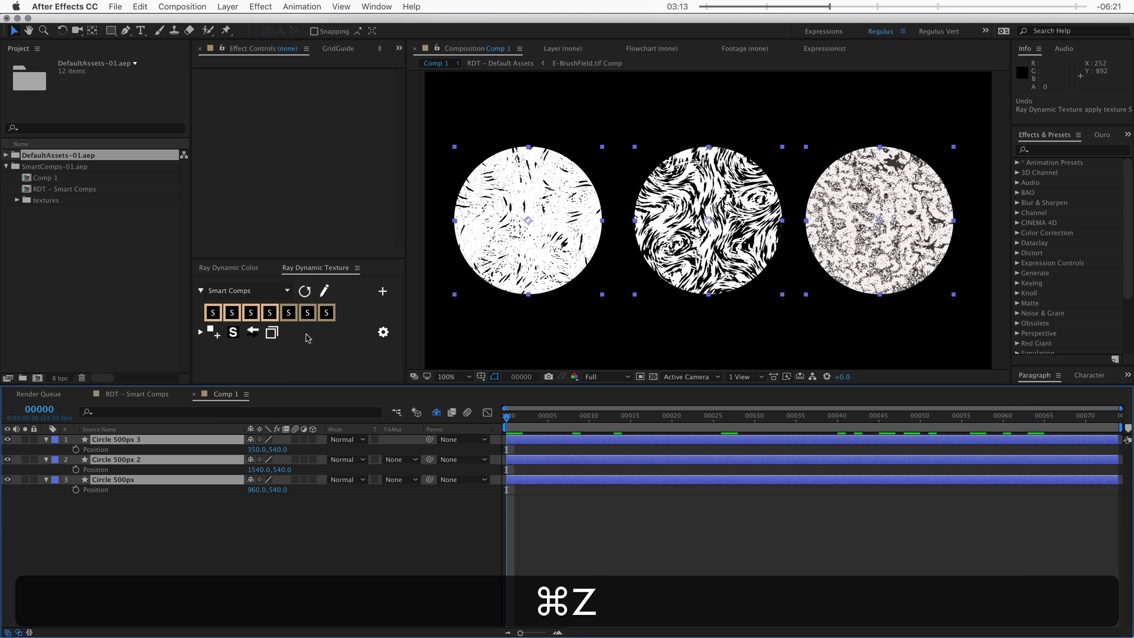
click(307, 312)
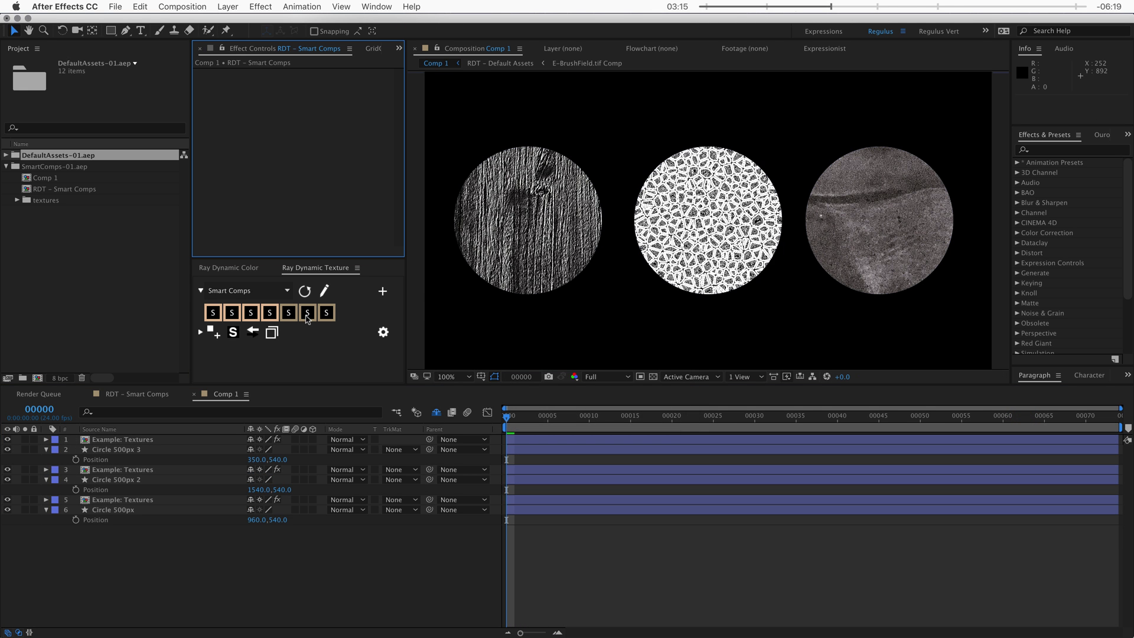
drag(529, 415, 472, 451)
key(ctrl+z)
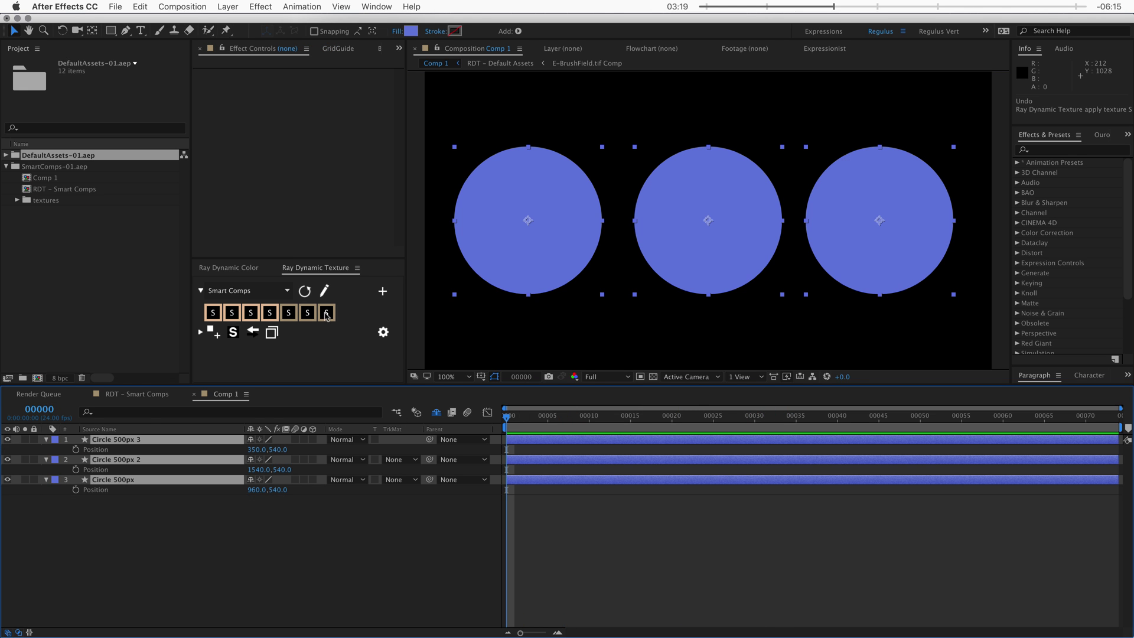
click(326, 313)
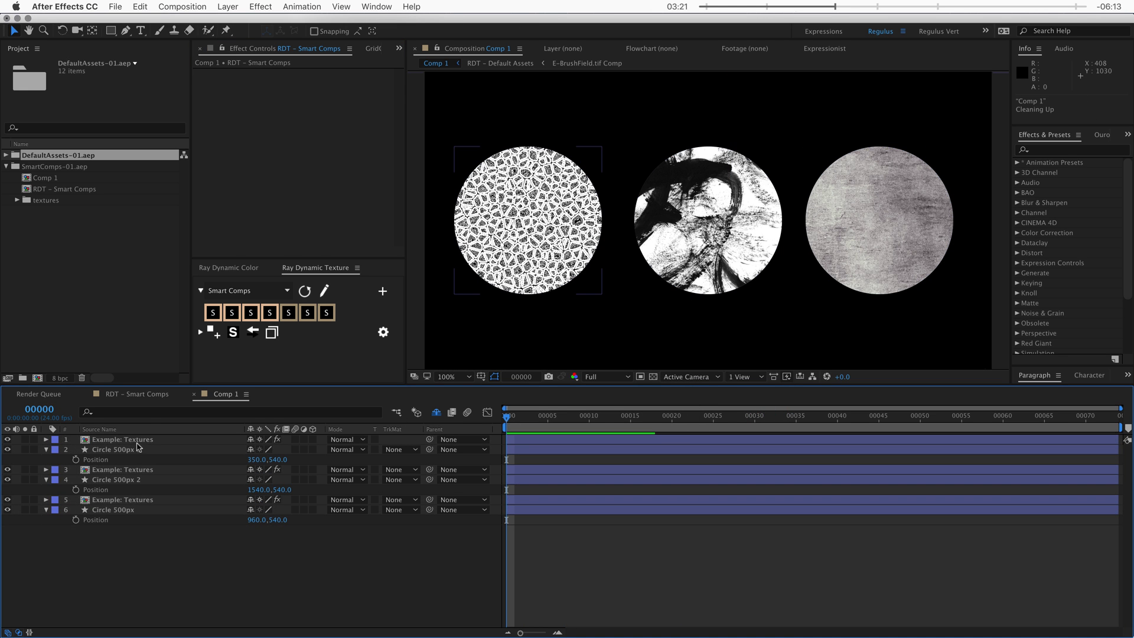
Set the top Example: Textures layer's Textures per second to 2
click(139, 443)
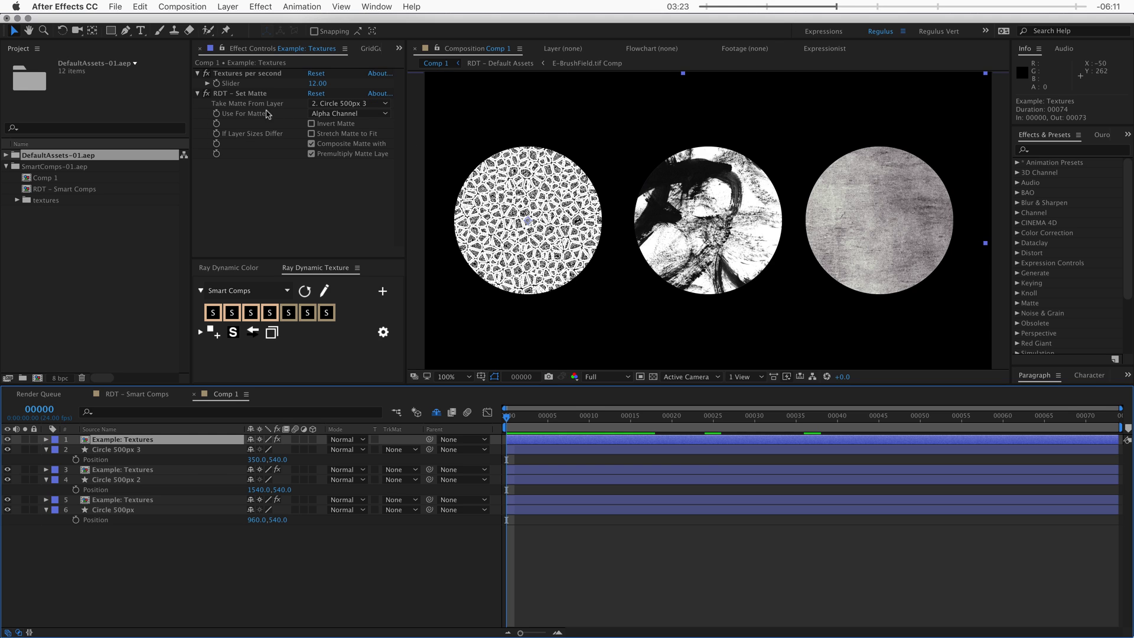
click(257, 74)
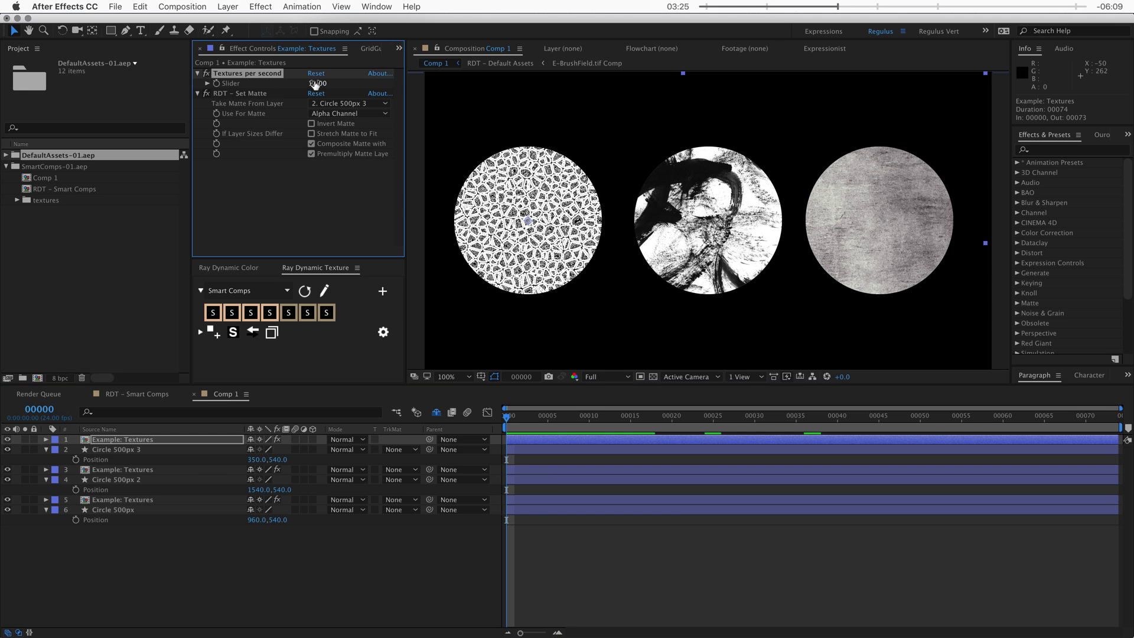
click(315, 86)
text(2)
key(Return)
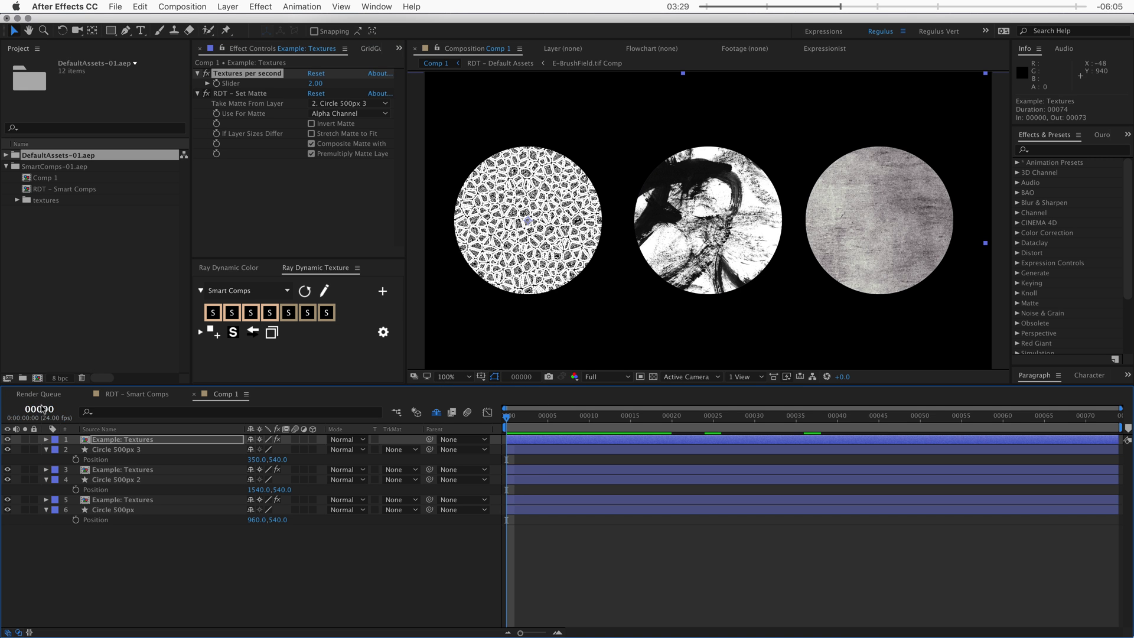
Show the time as timecode and scrub the playhead to preview the textures changing
ctrl+click(39, 408)
drag(557, 418, 511, 428)
key(space)
key(space)
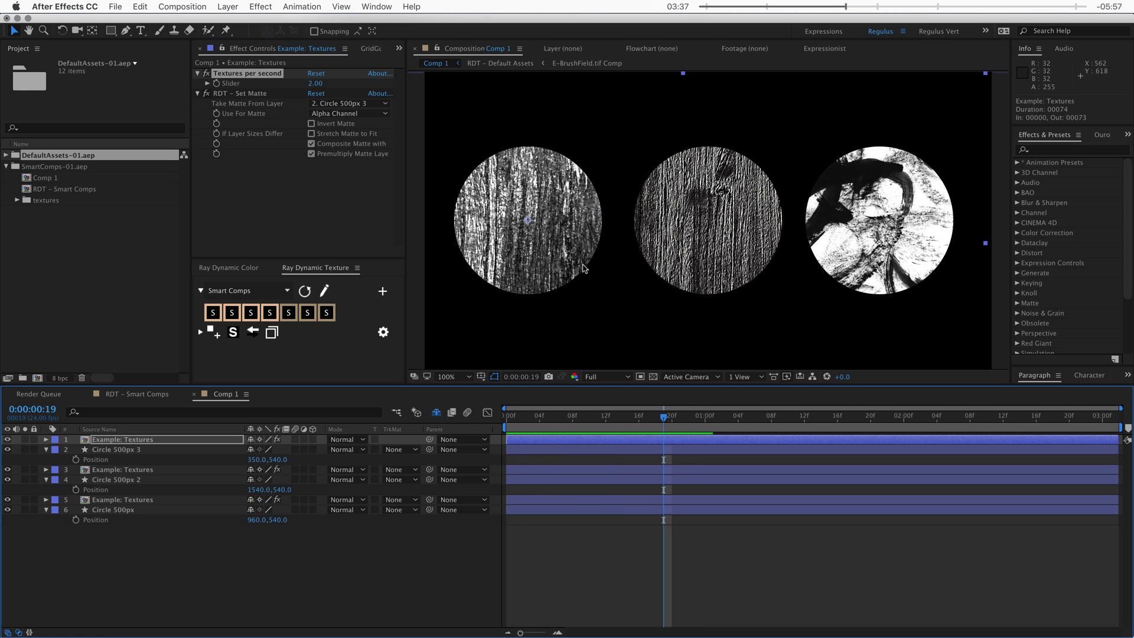
drag(620, 421, 581, 415)
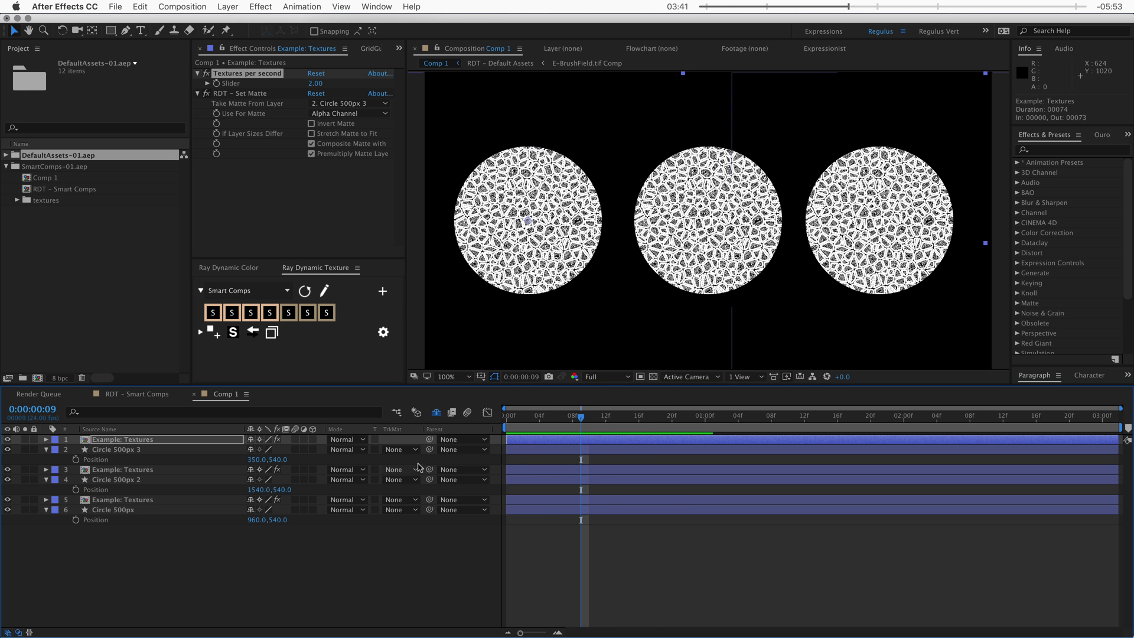
Replace the seed 999 with 500 in the top texture layer's Time Remap expression
key(u)
key(u)
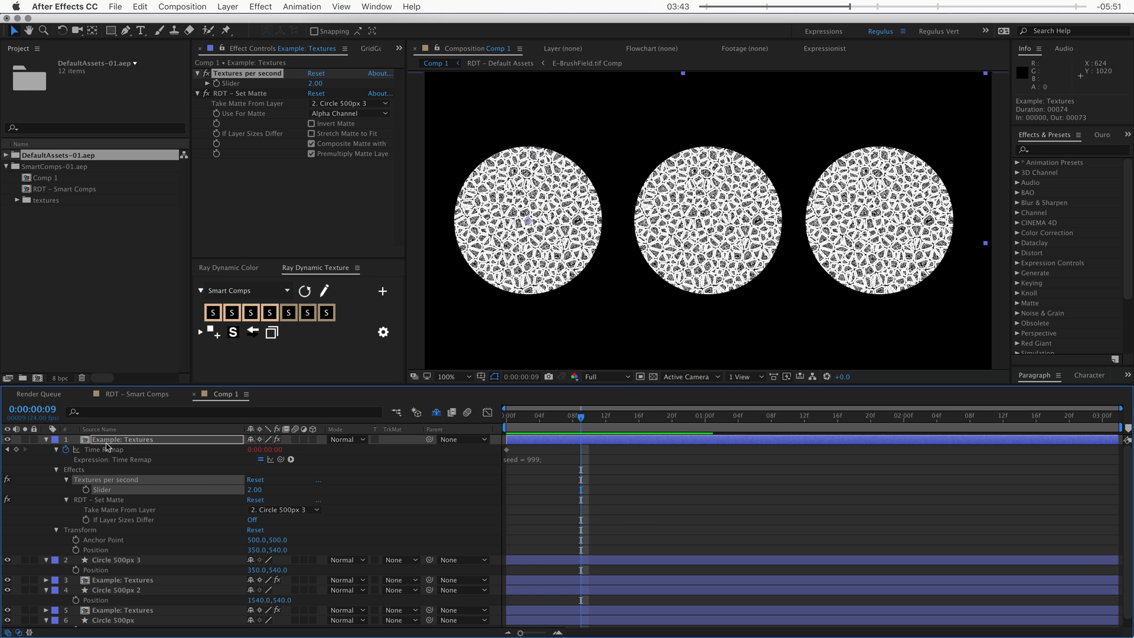
click(100, 450)
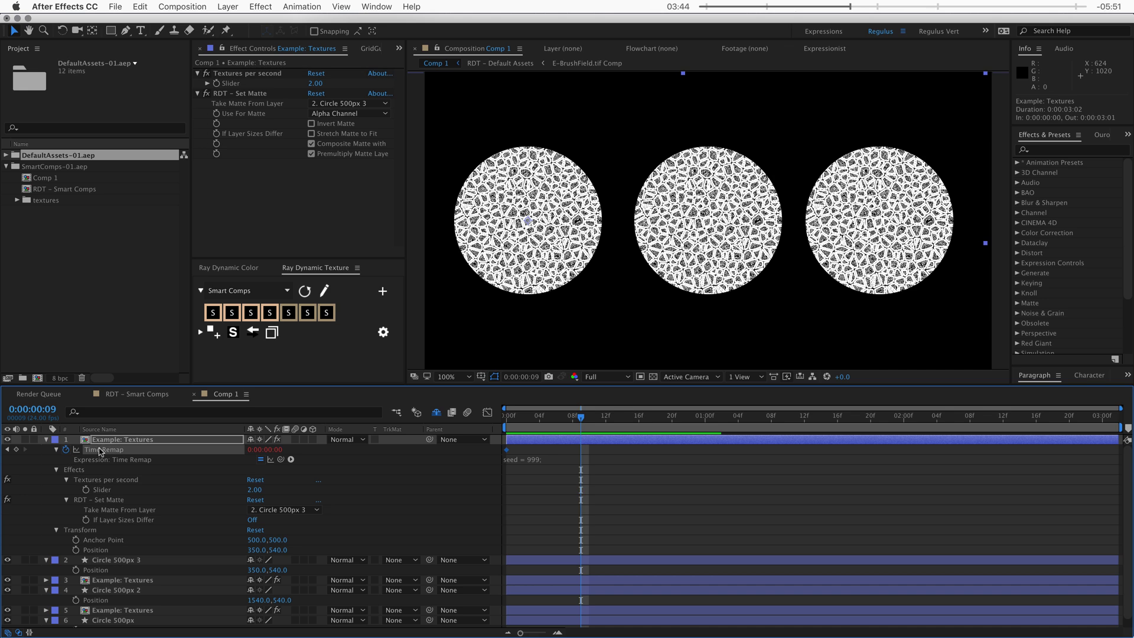
click(545, 463)
double_click(535, 458)
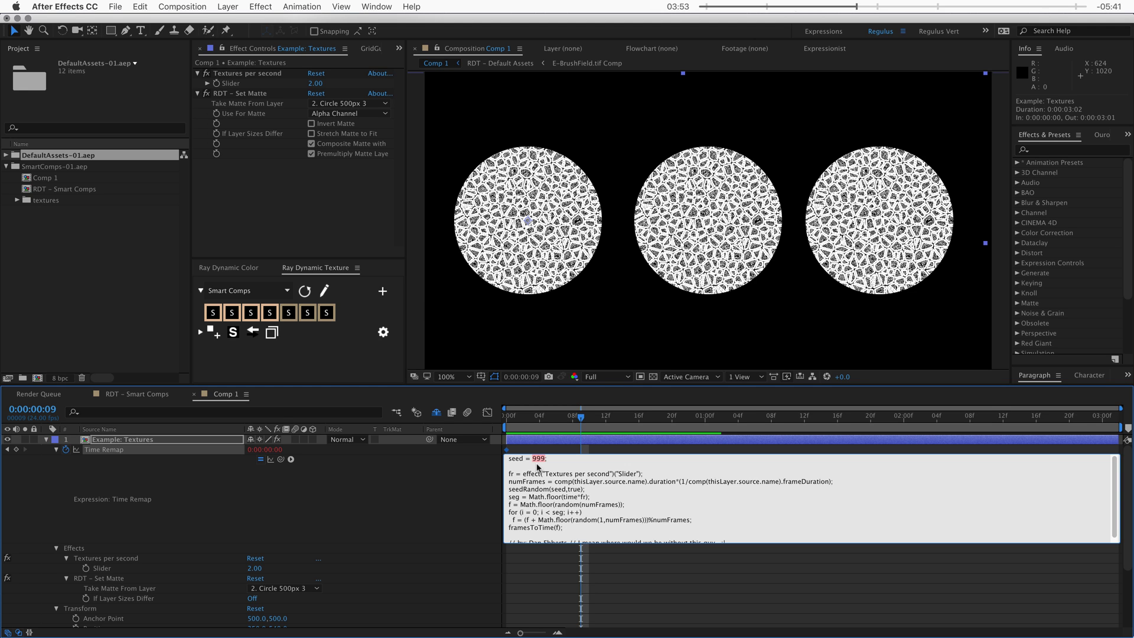
text(500)
key(KP_Enter)
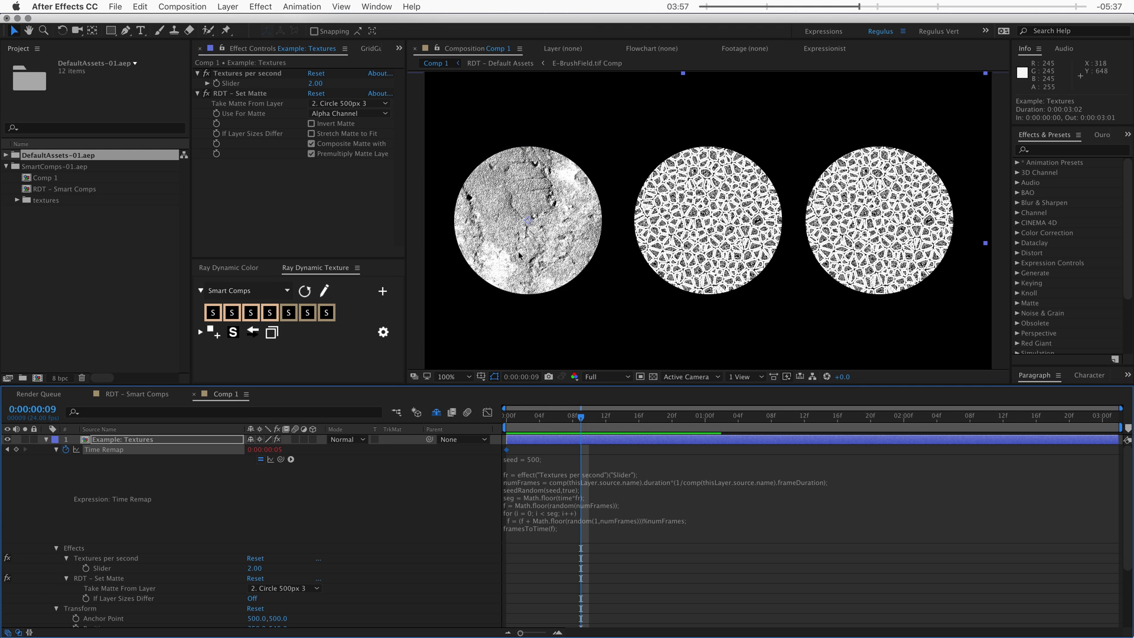
Add a Slider Control effect to the top texture layer
click(530, 458)
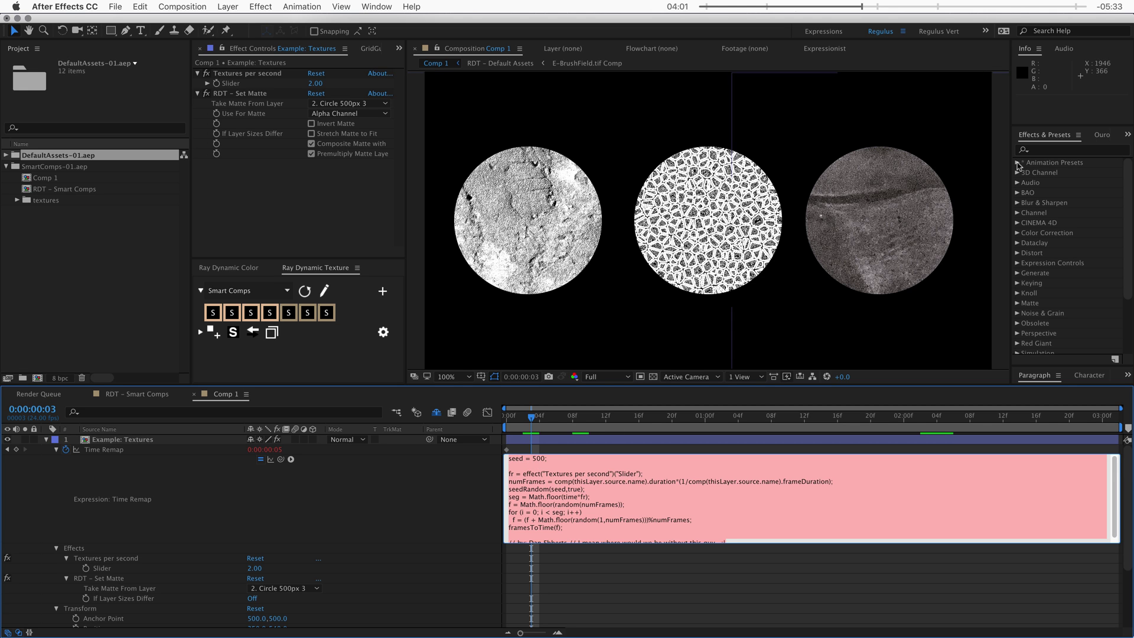
click(1048, 151)
text(slider)
drag(1063, 172, 271, 185)
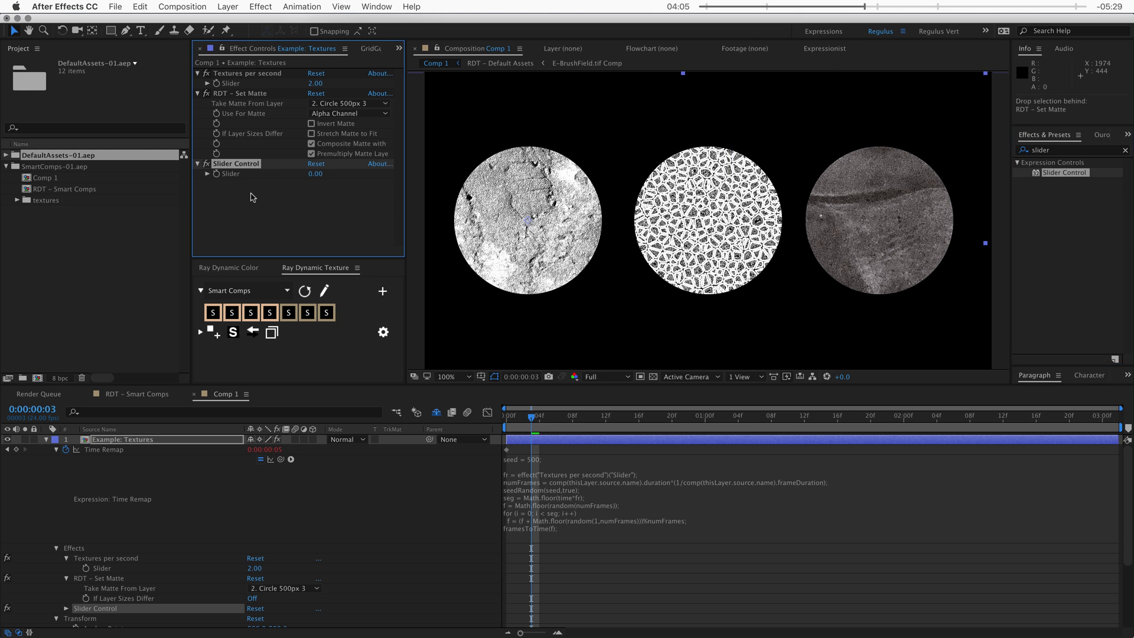
Pick-whip the expression's seed to the Slider and set the Slider to 500
double_click(537, 459)
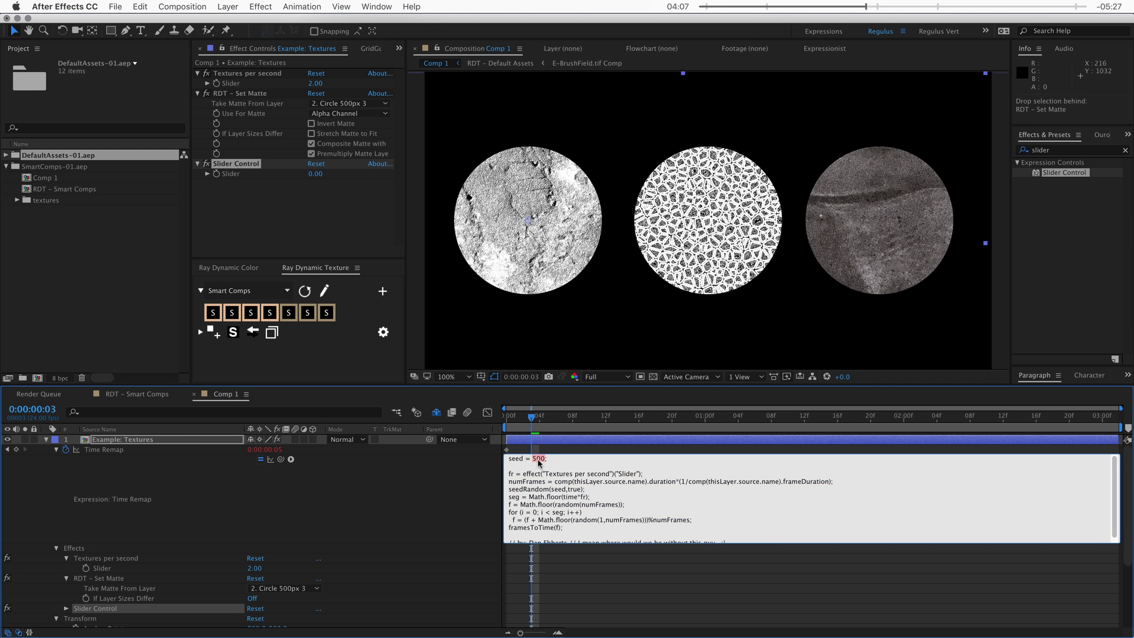
drag(280, 459, 244, 177)
click(313, 176)
click(313, 174)
text(500)
key(Return)
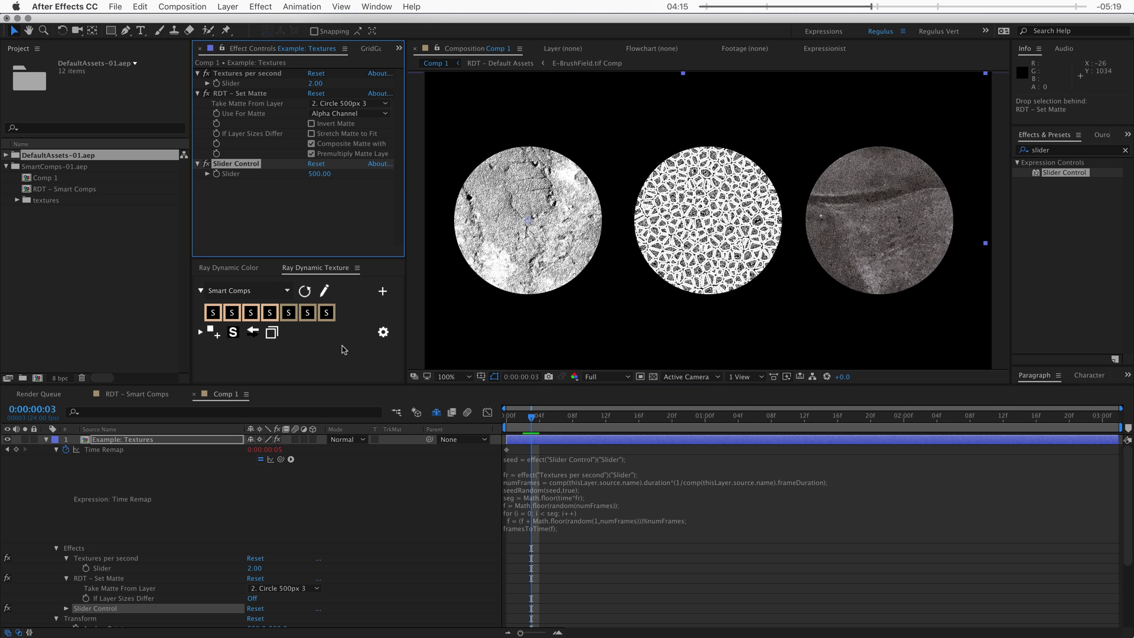
Inspect the Pick Random Animated Texture layer and the Textures per second effect in Comp 1
click(324, 292)
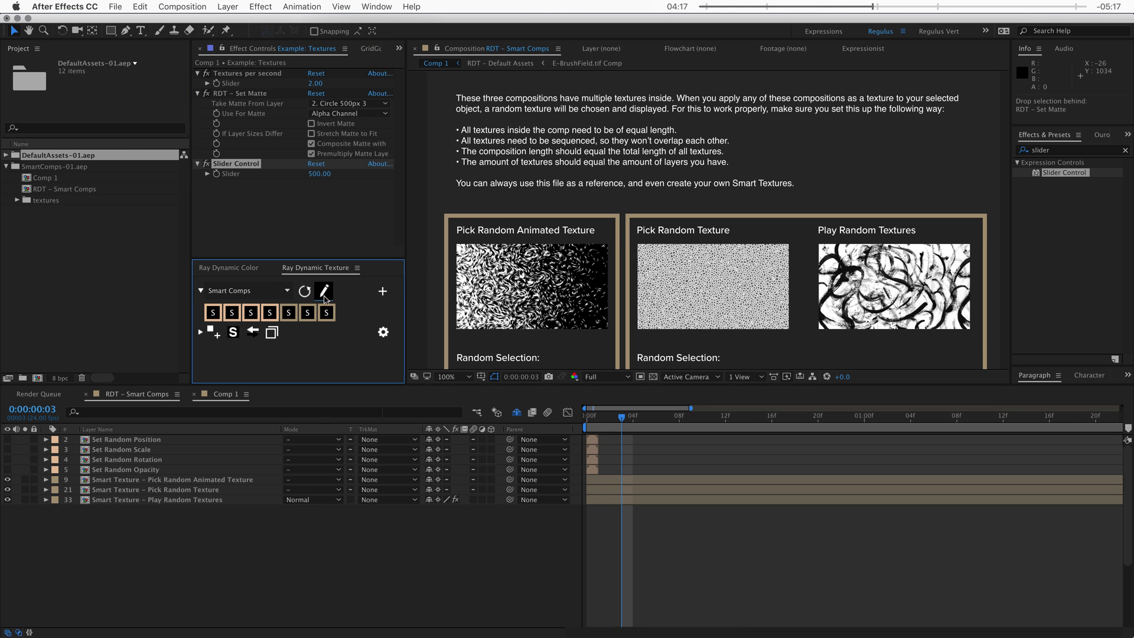
click(154, 480)
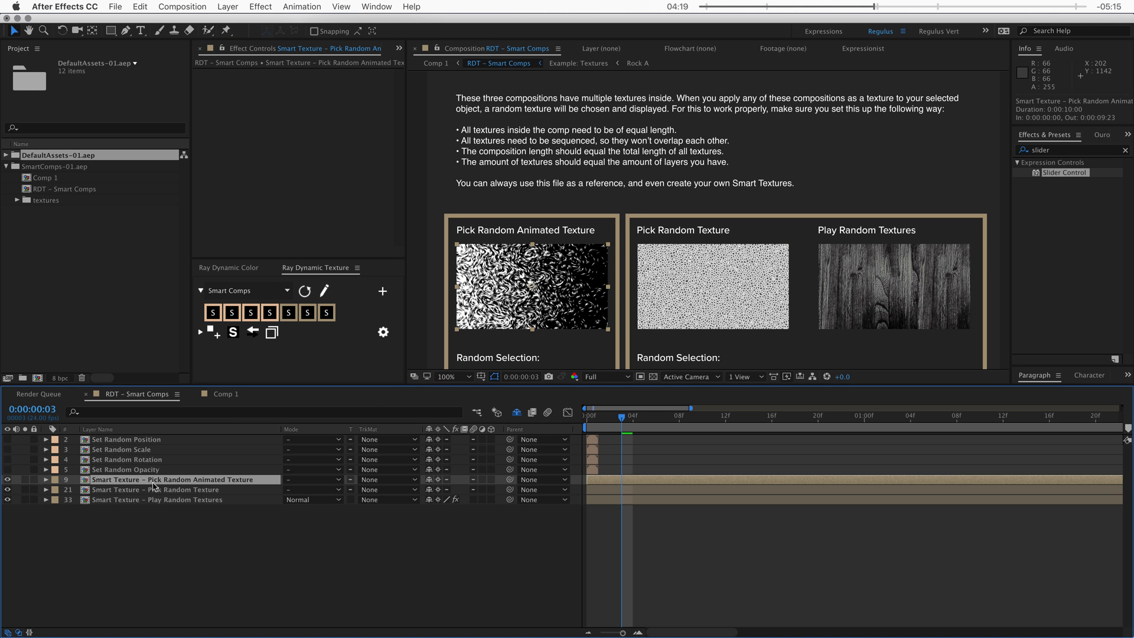
click(222, 395)
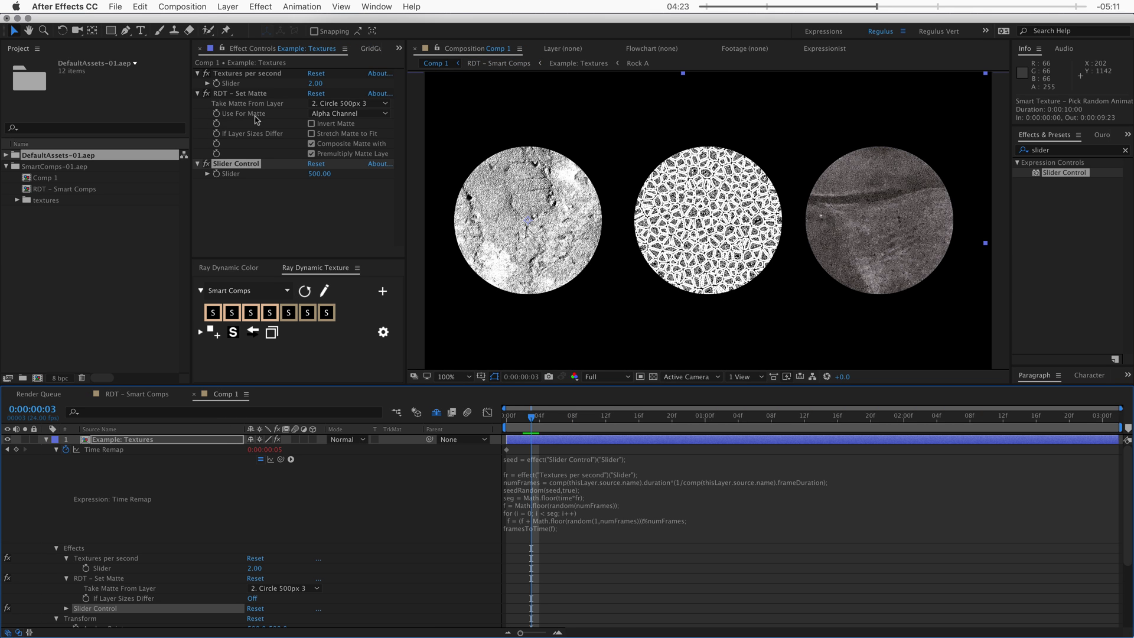
click(254, 73)
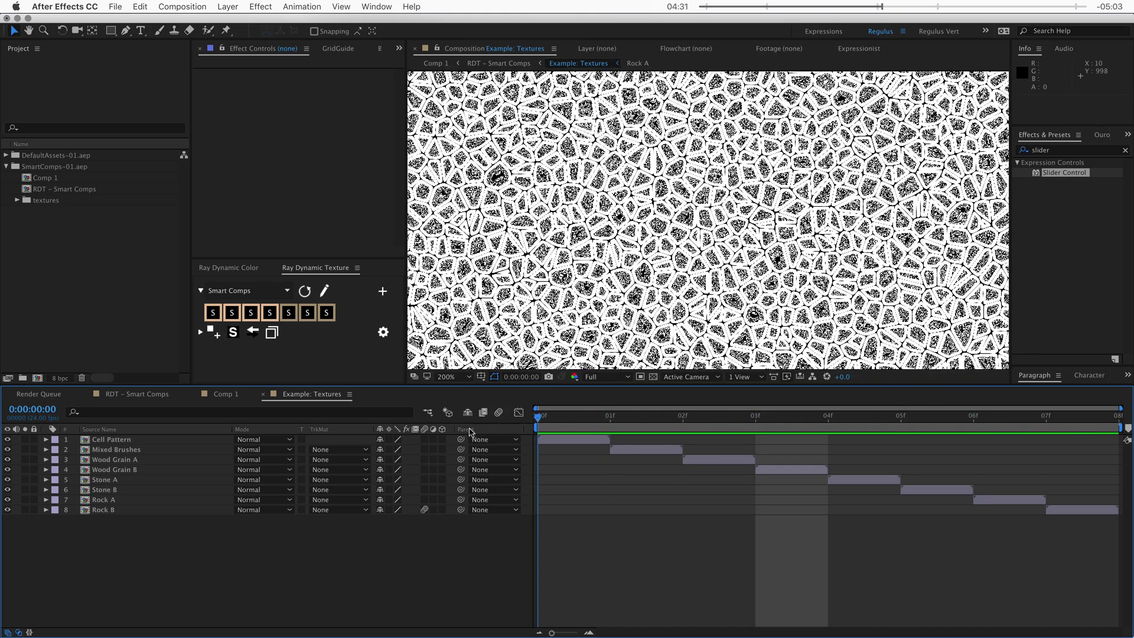
Back in RDT – Smart Comps, open the Example: Animated Textures precomp
click(324, 291)
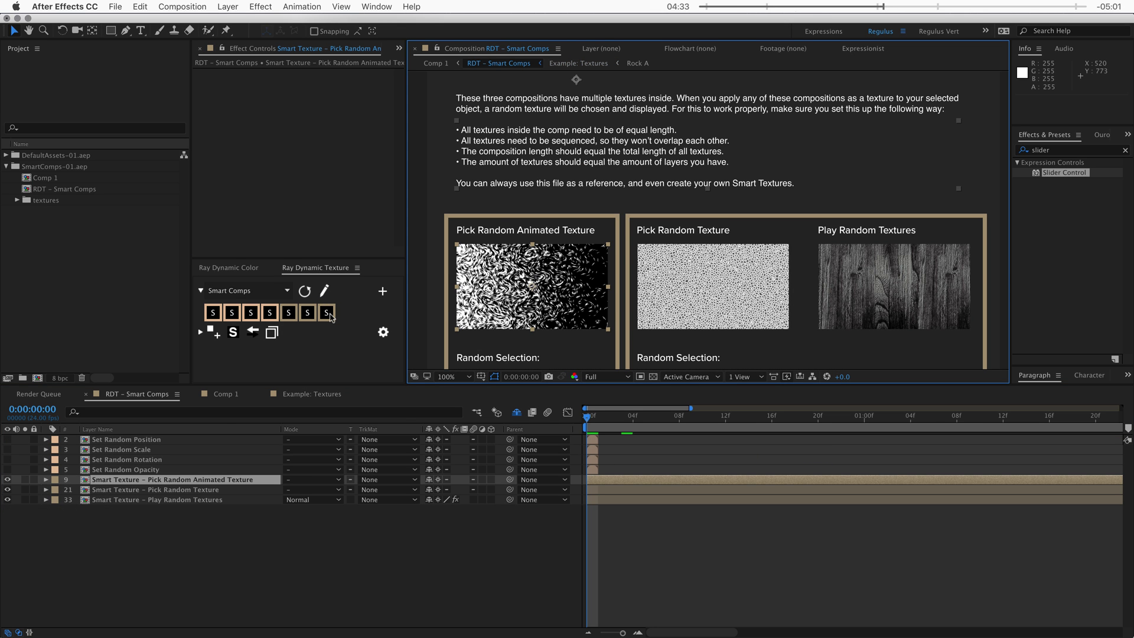
scroll(503, 168, up, 3)
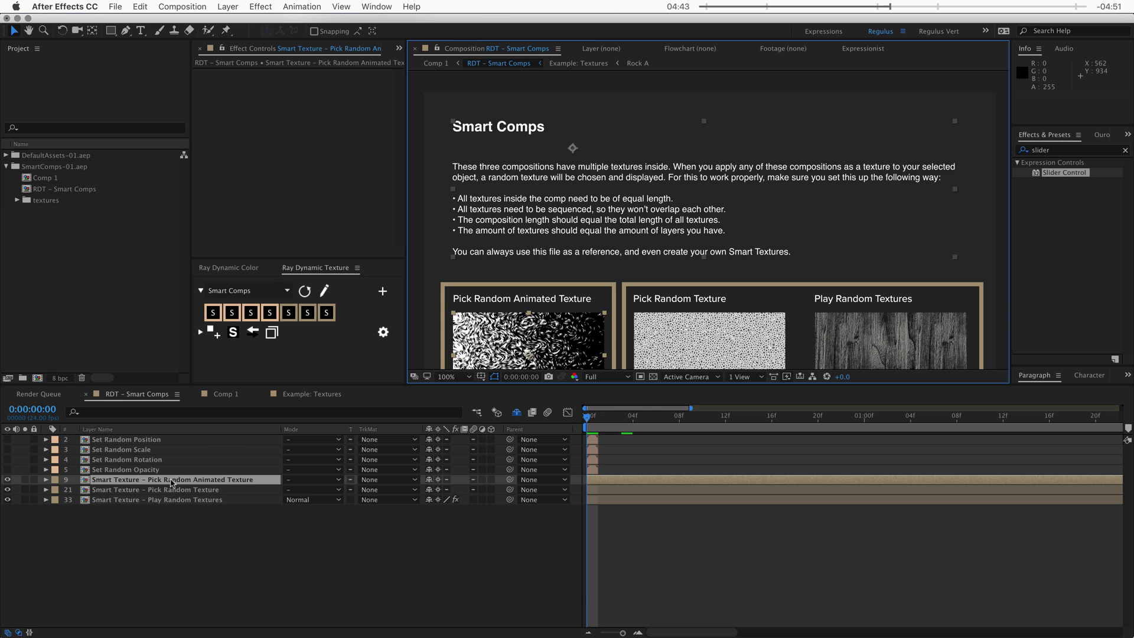
double_click(171, 481)
drag(529, 423, 886, 424)
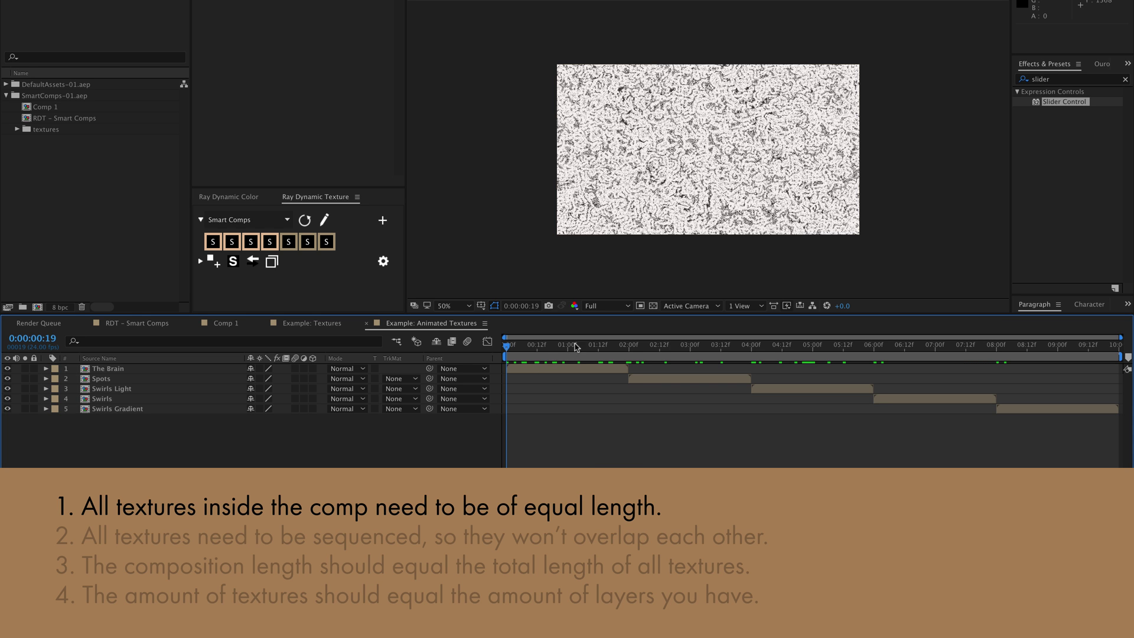
drag(585, 347, 657, 347)
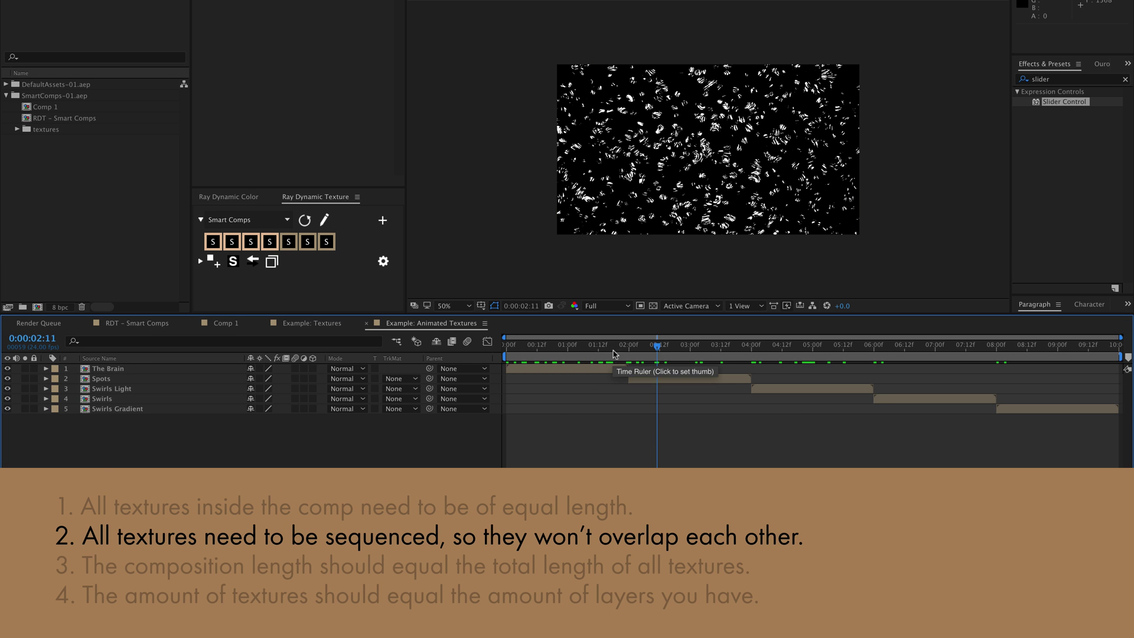
mouse_move(614, 347)
mouse_down()
mouse_move(597, 347)
mouse_move(662, 347)
mouse_move(600, 347)
mouse_up()
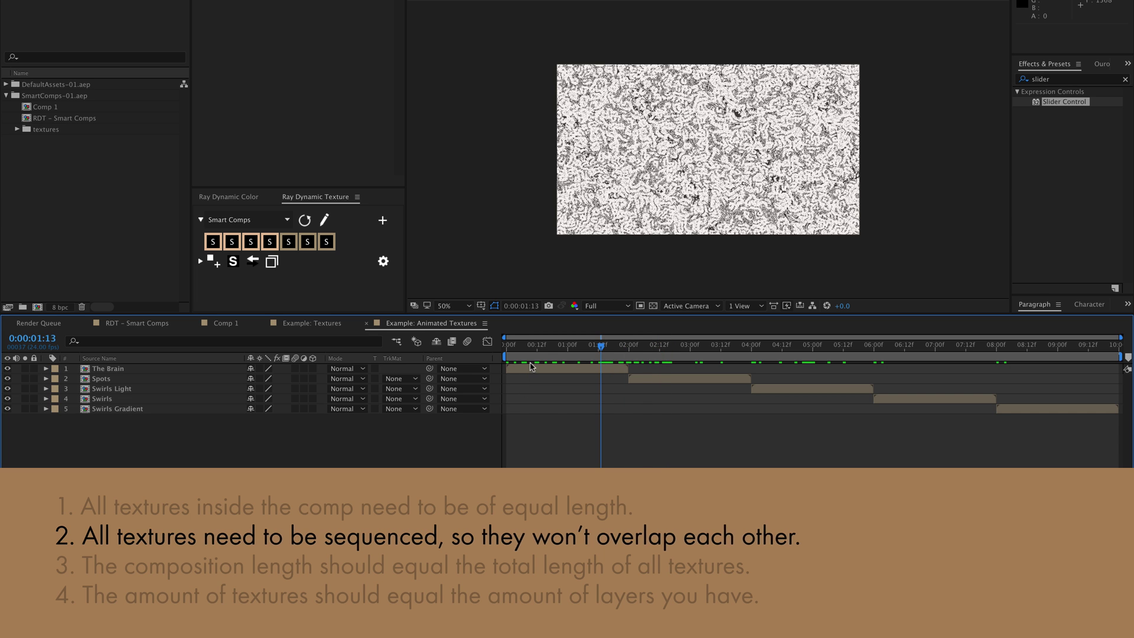
key(Home)
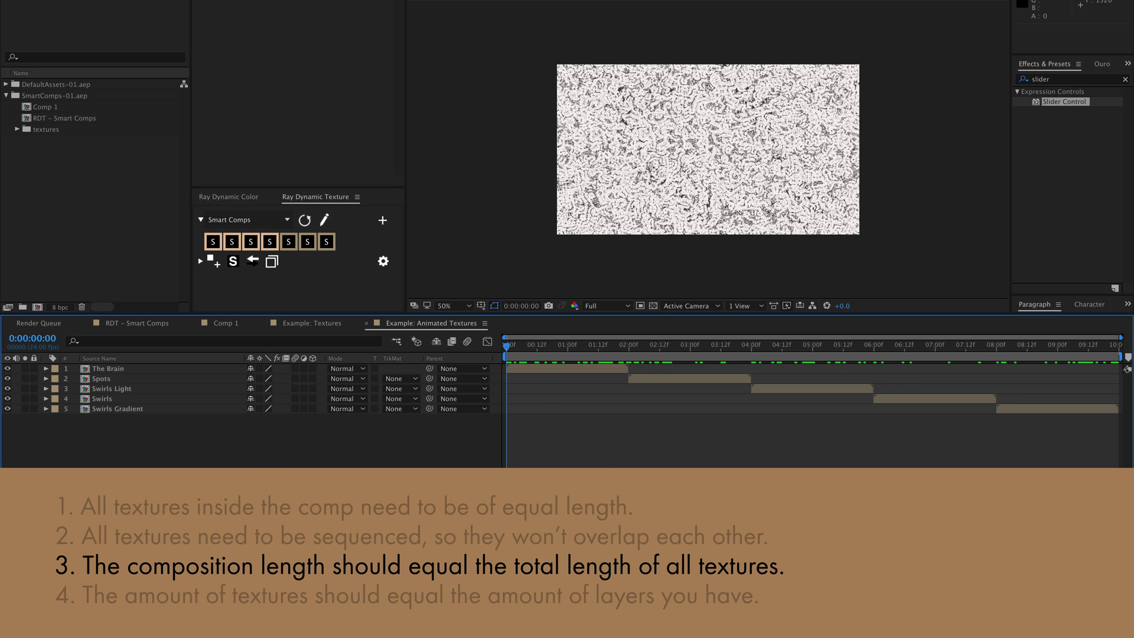
drag(241, 460, 154, 366)
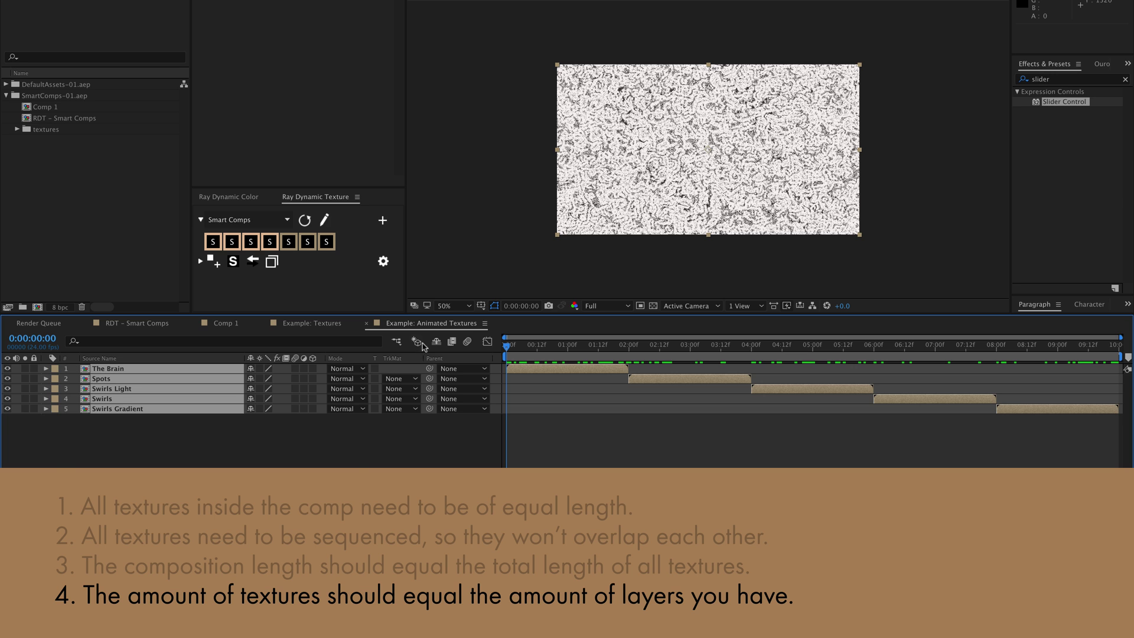
click(349, 446)
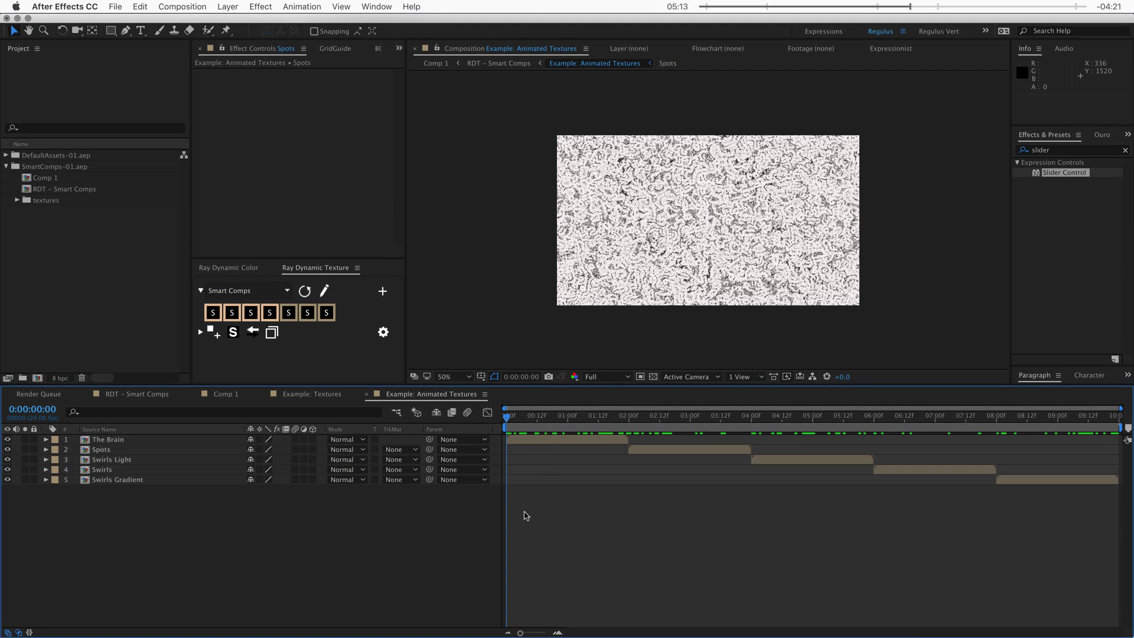
Select all five texture layers, preview their sequence, and show the comp's mini flowchart
drag(260, 539, 199, 524)
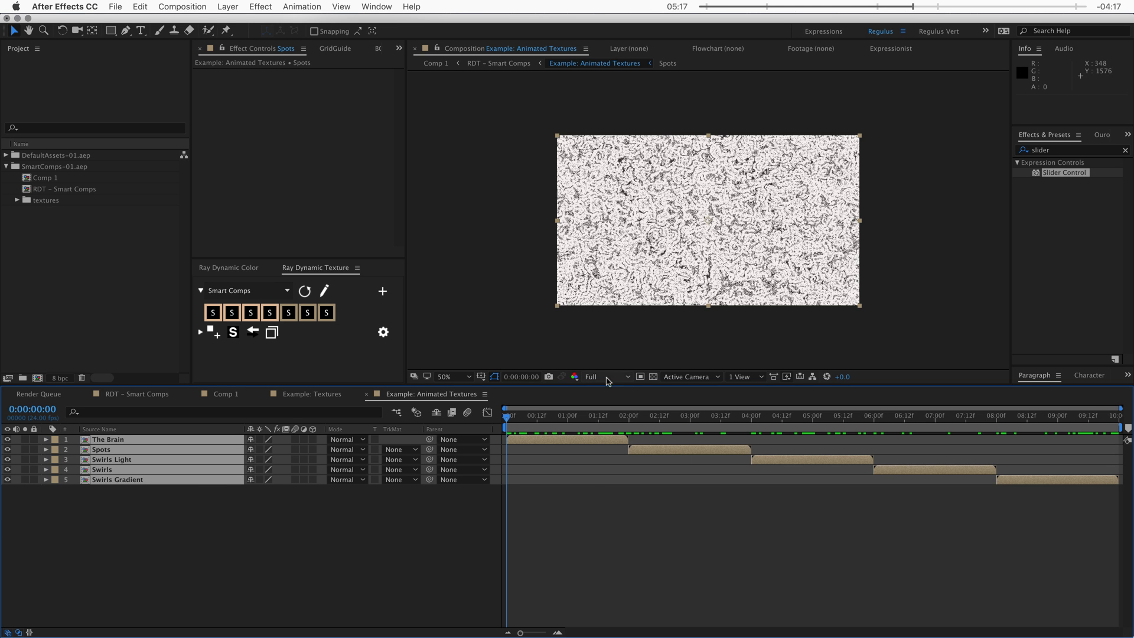
key(space)
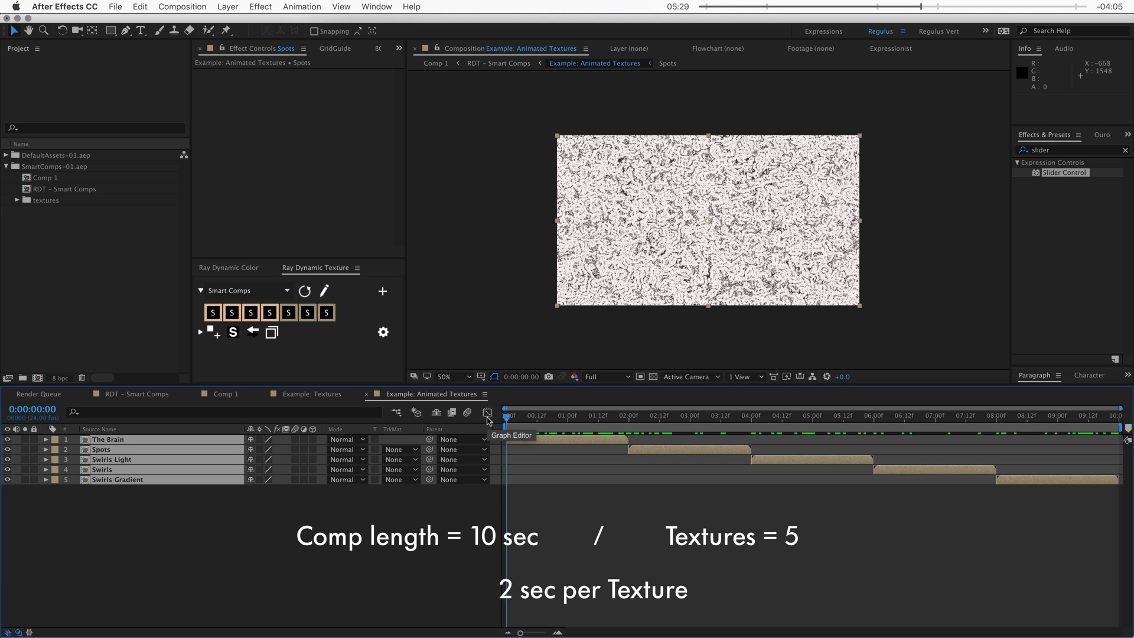
key(F2)
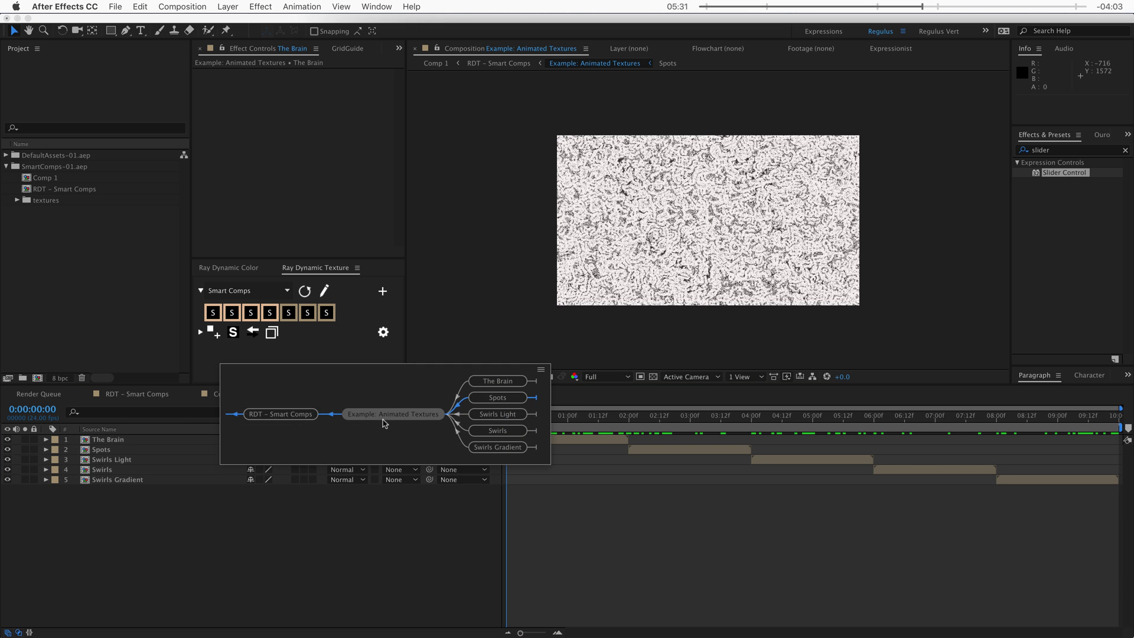
Jump to RDT – Smart Comps and view the Time Remap expression on layer 9
click(396, 412)
click(297, 418)
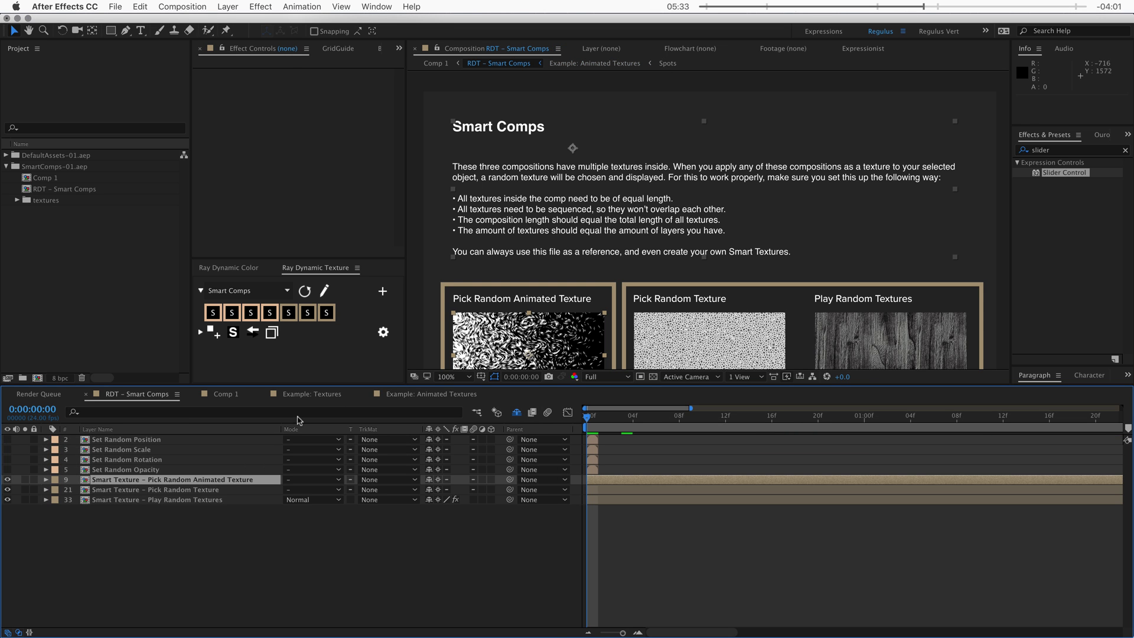
click(125, 492)
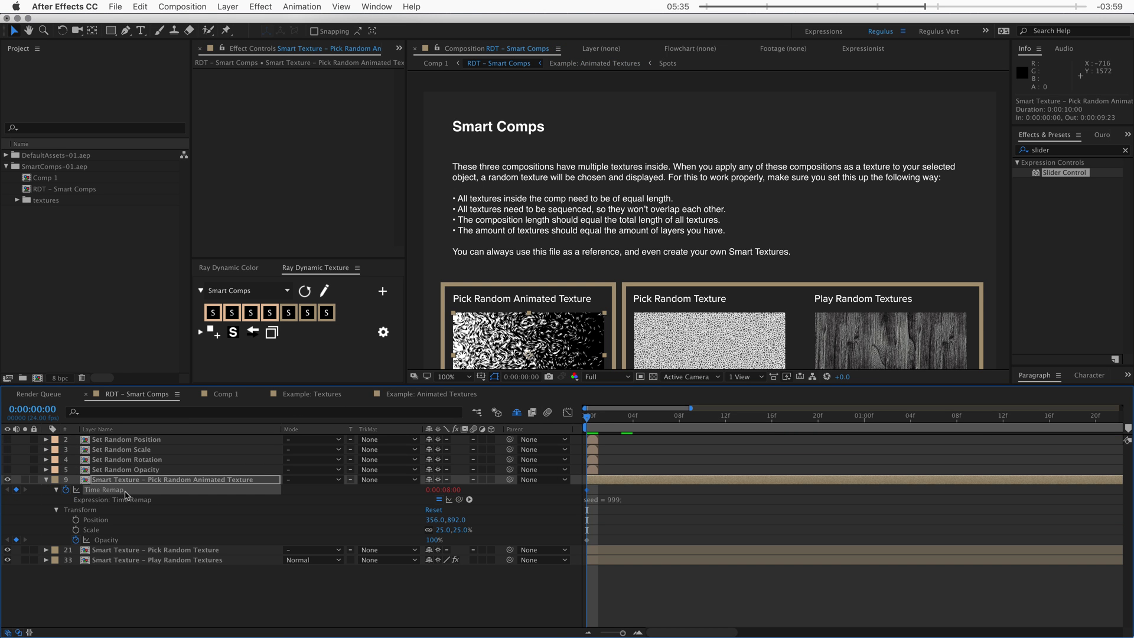
click(601, 500)
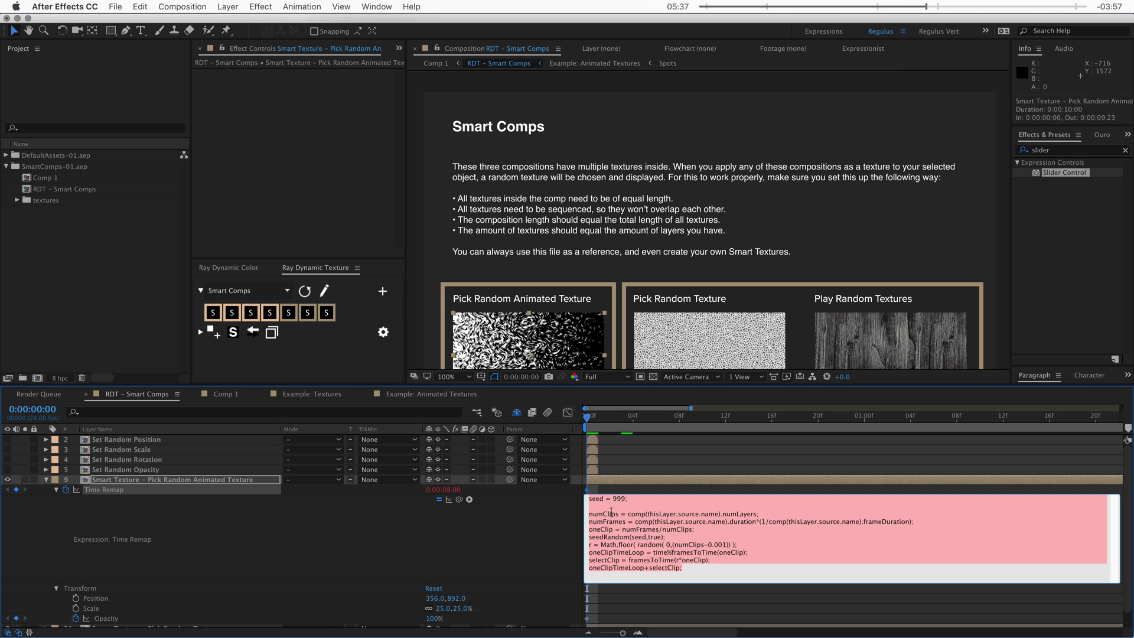
click(623, 537)
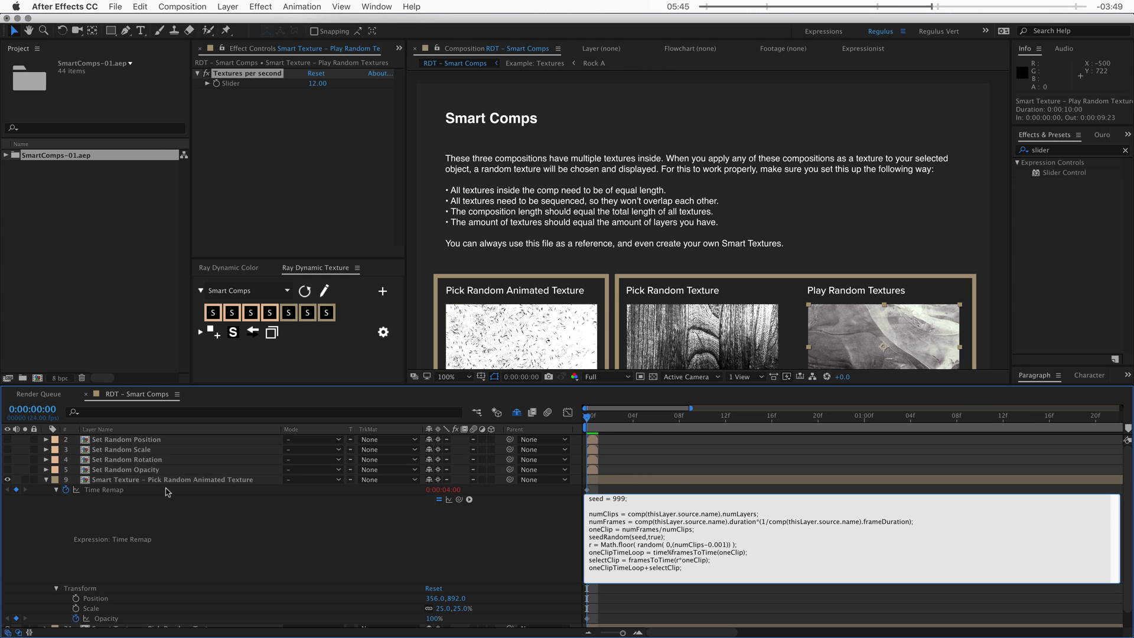
click(60, 497)
click(57, 490)
Select the Play Random Textures layer and its Textures per second effect
click(94, 492)
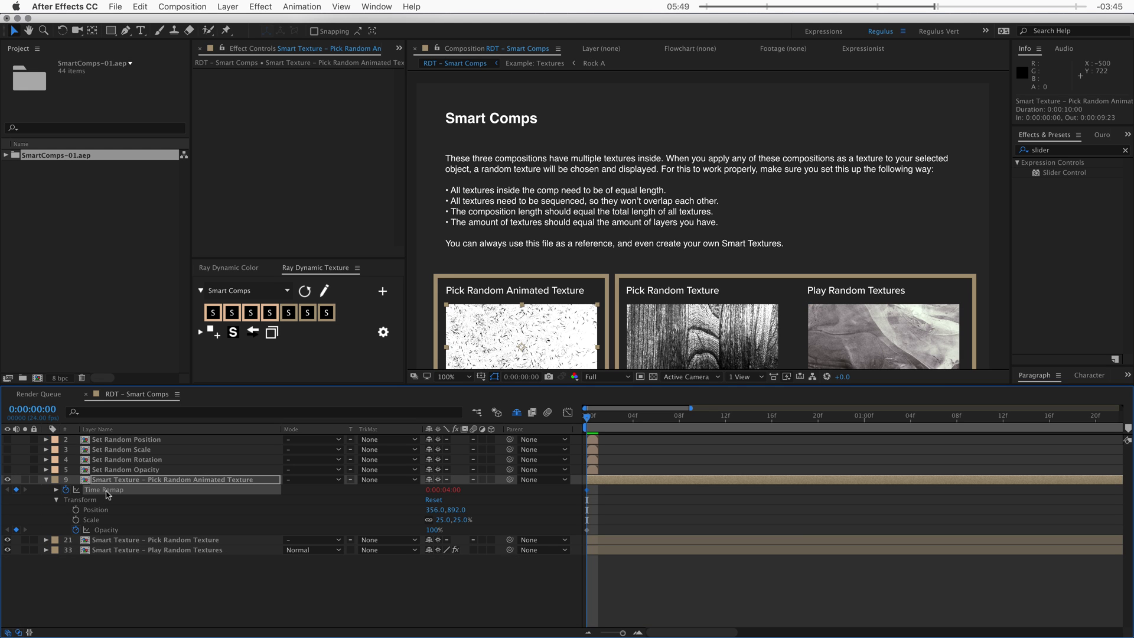
click(155, 550)
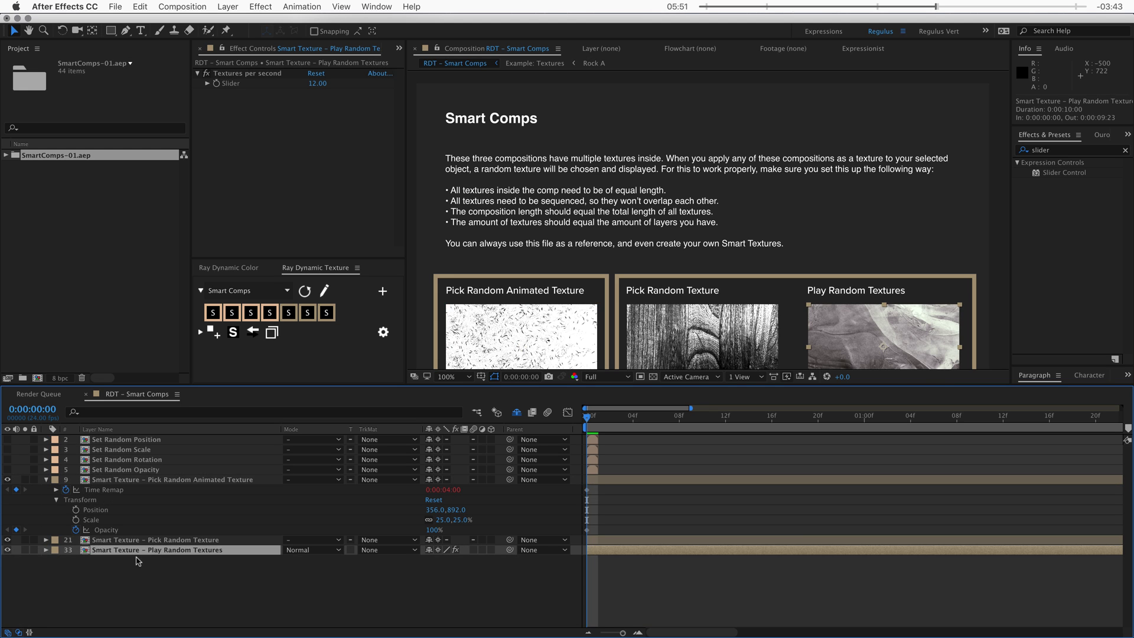
click(255, 74)
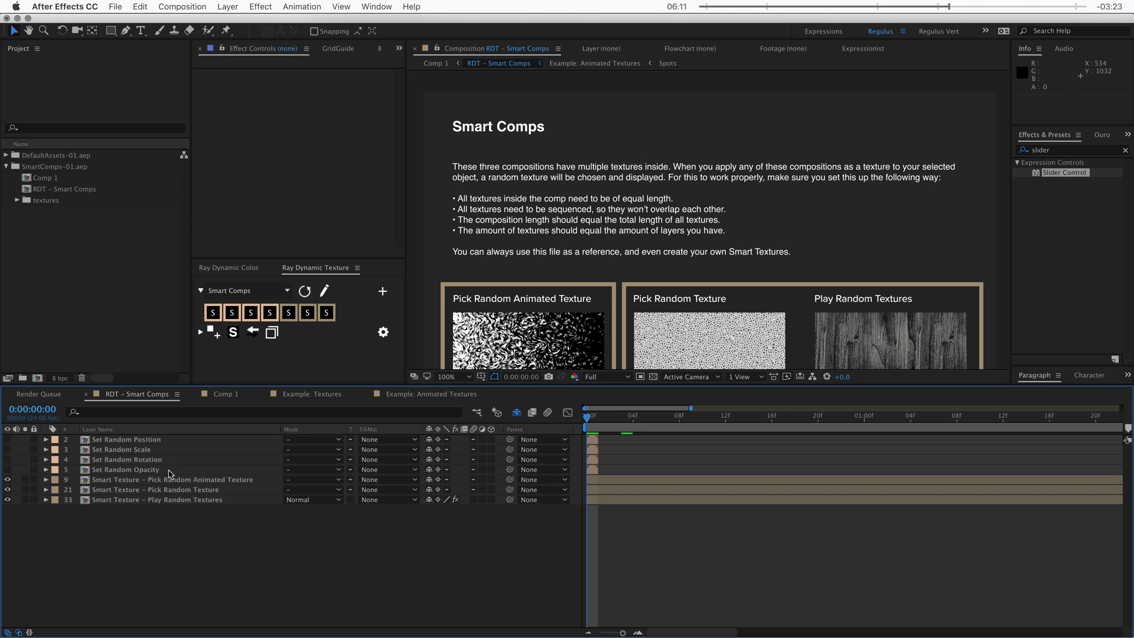
Select the three circles in Comp 1, apply a random texture, then undo it
click(219, 396)
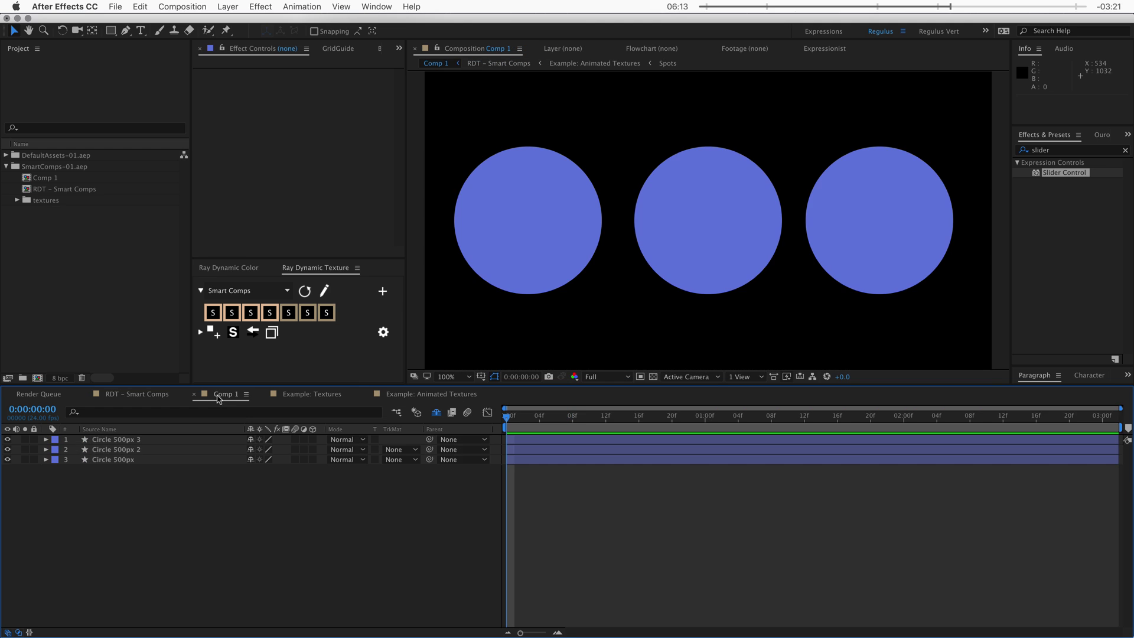
drag(151, 477, 124, 436)
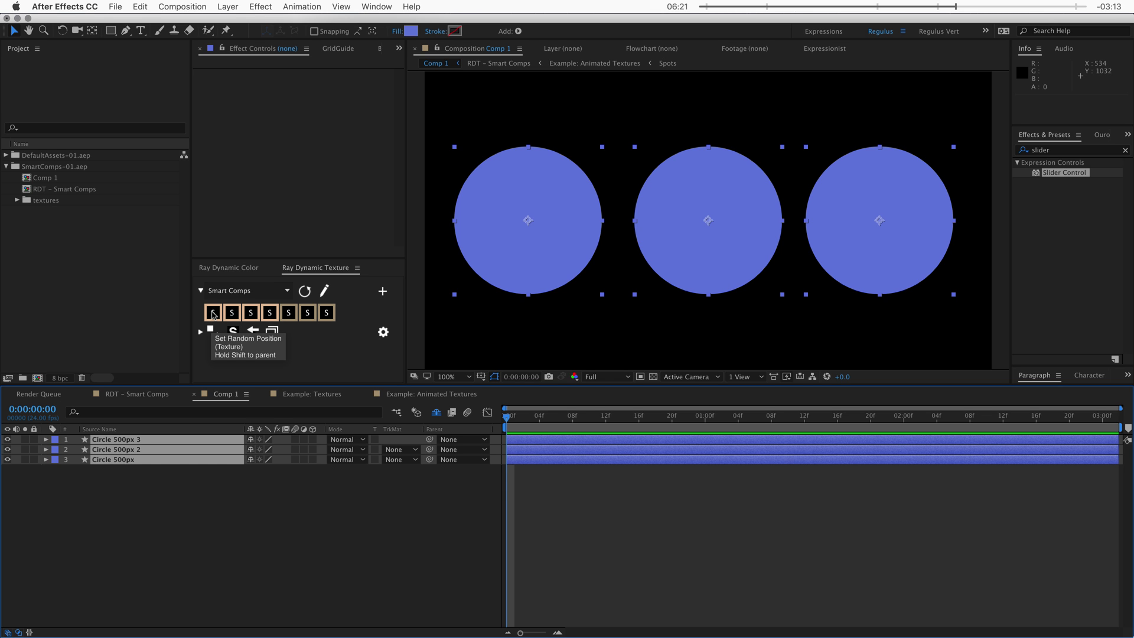
click(213, 313)
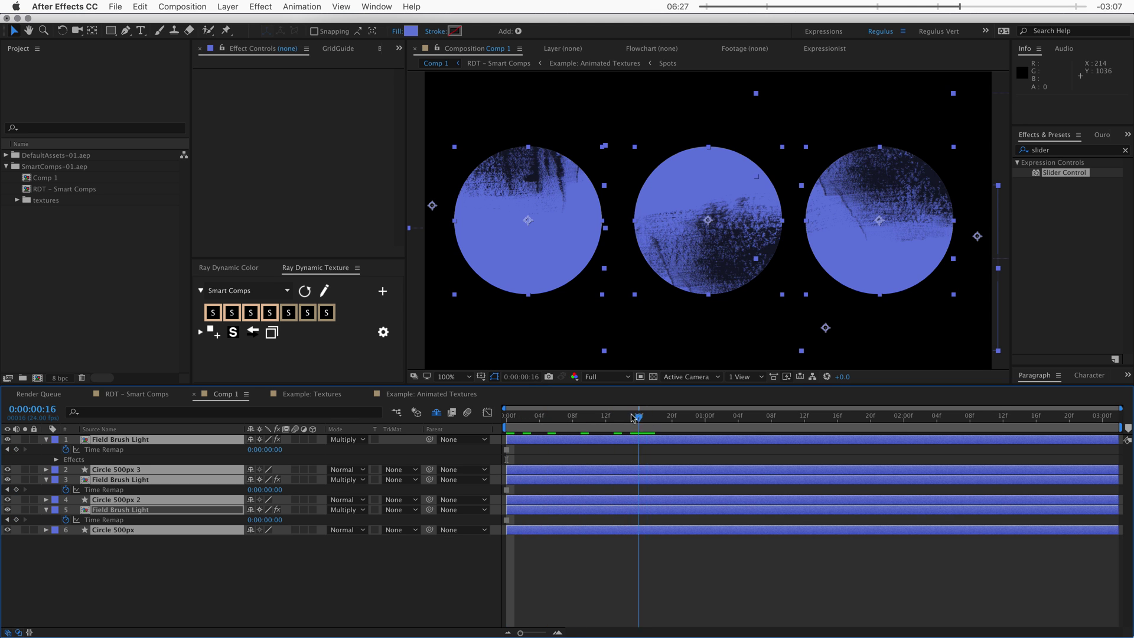
key(super+z)
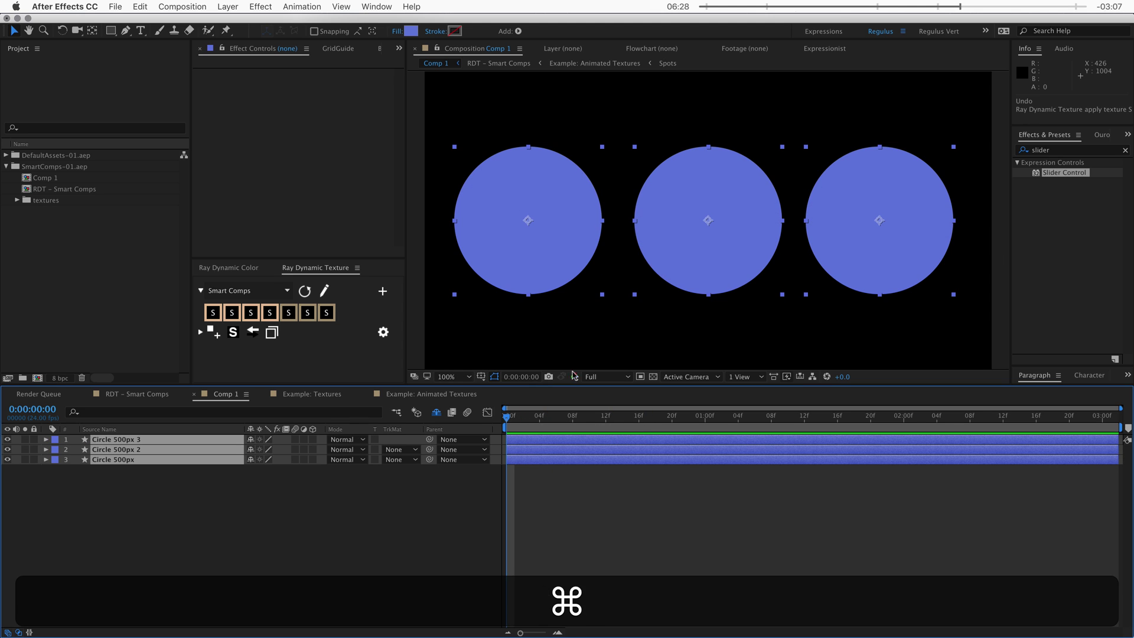
Try another texture and Field Brush Circle, undo the result, and open RDT - Smart Comps
click(233, 313)
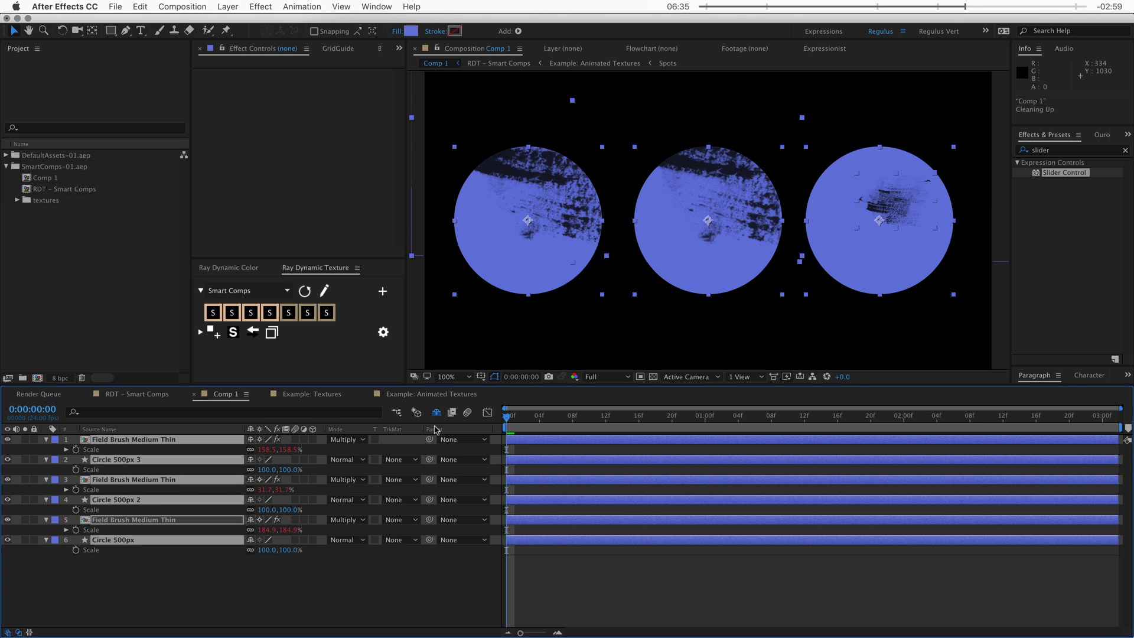
click(252, 332)
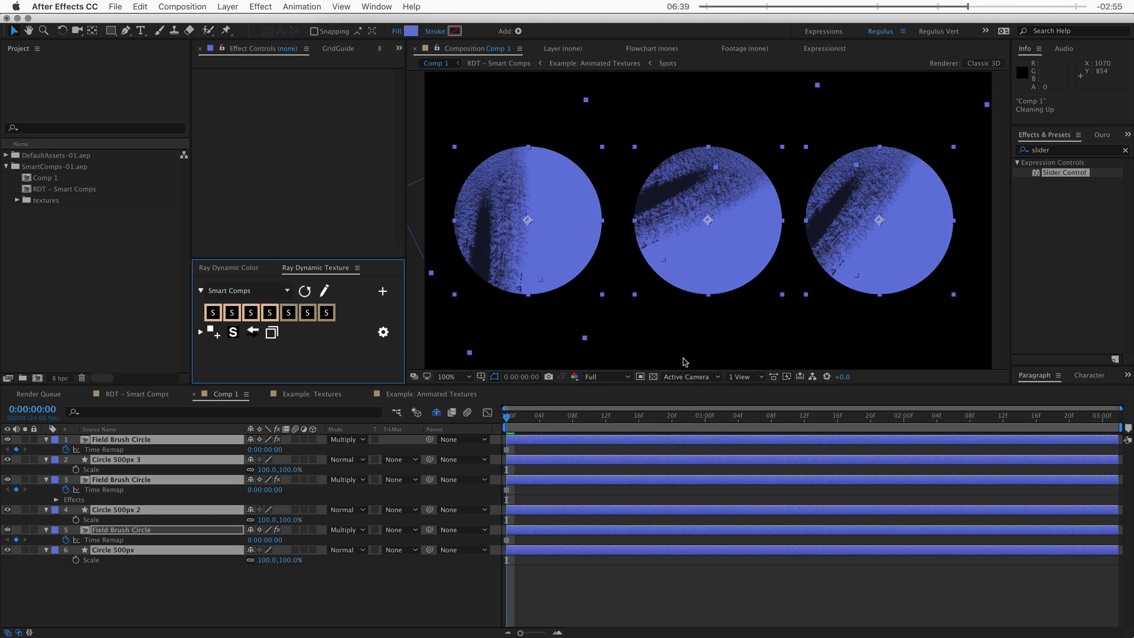
click(272, 331)
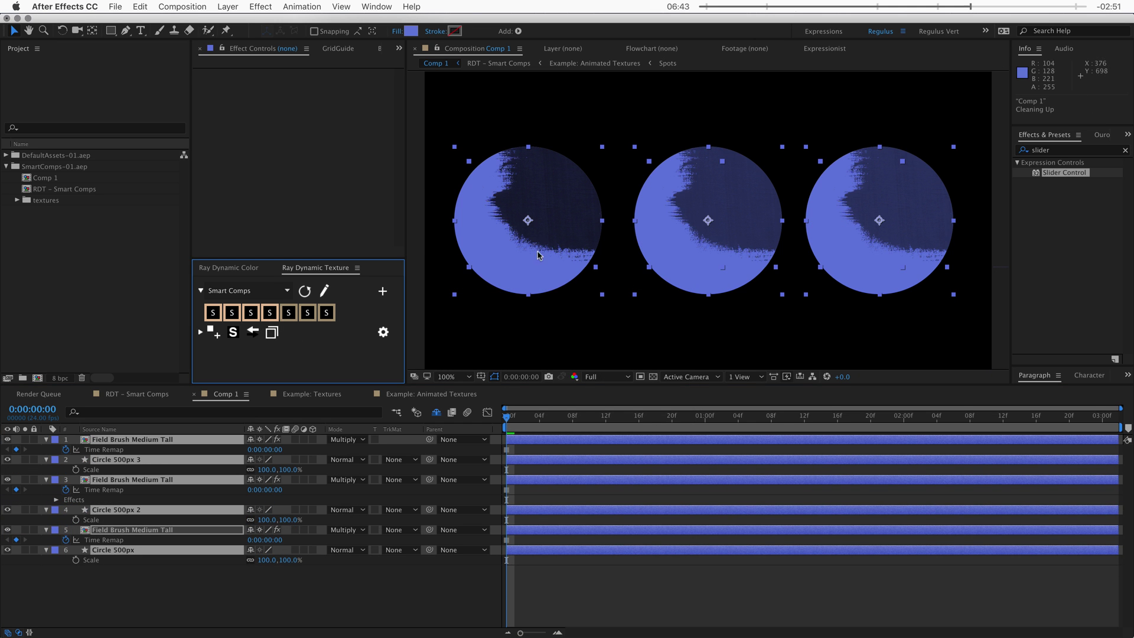
key(super+z)
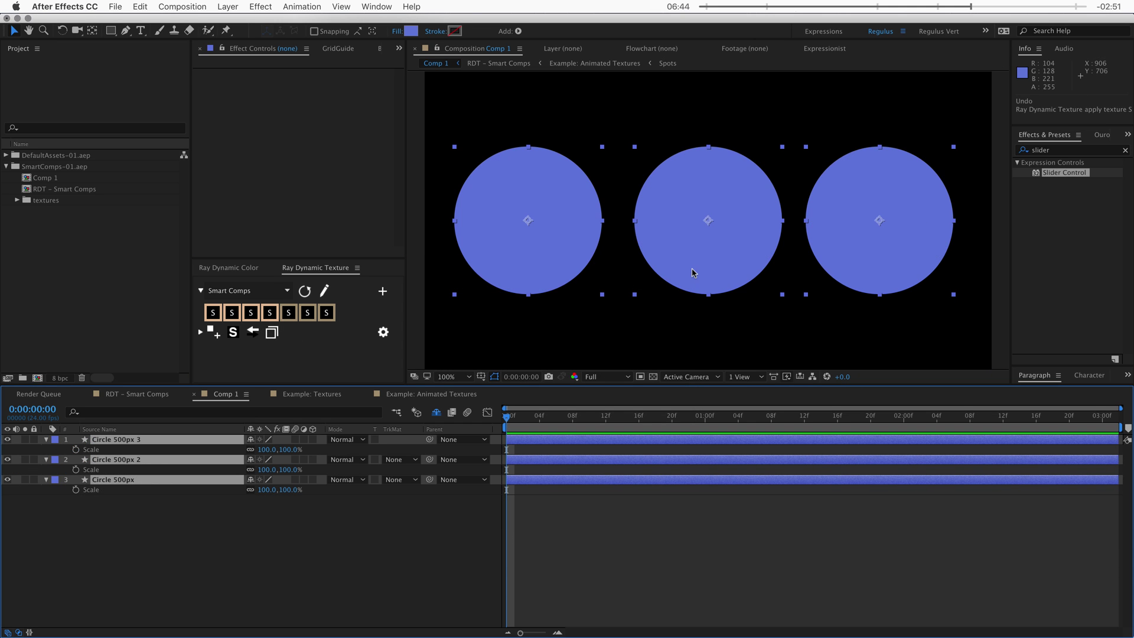
click(324, 291)
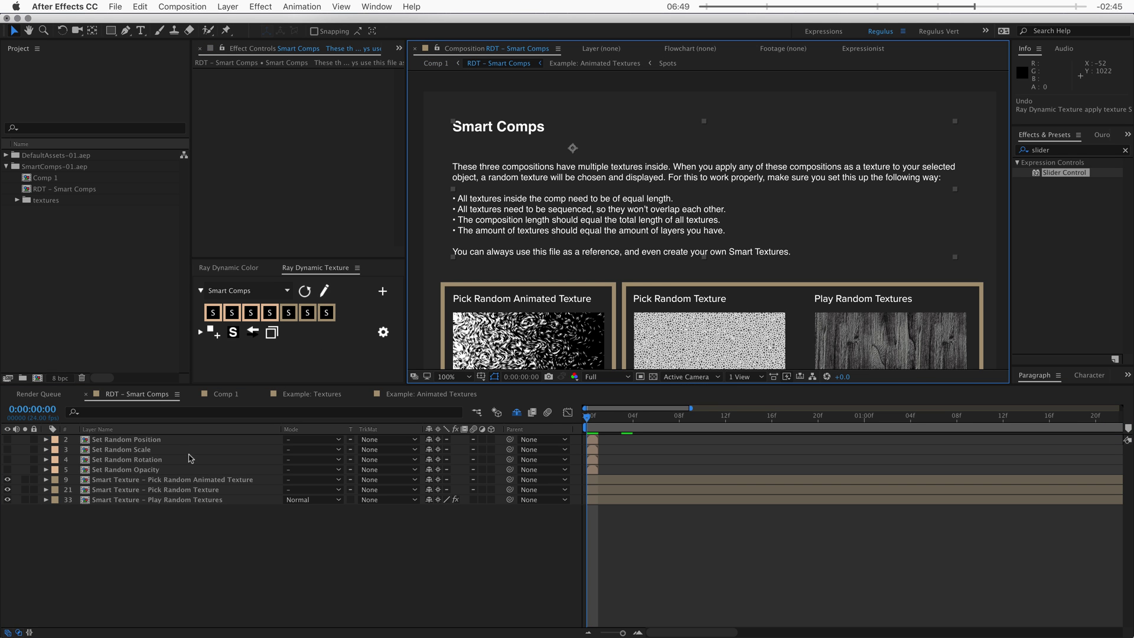
Reveal the expression-driven properties of the Set Random Position through Opacity layers
click(175, 441)
shift+click(178, 469)
key(u)
key(u)
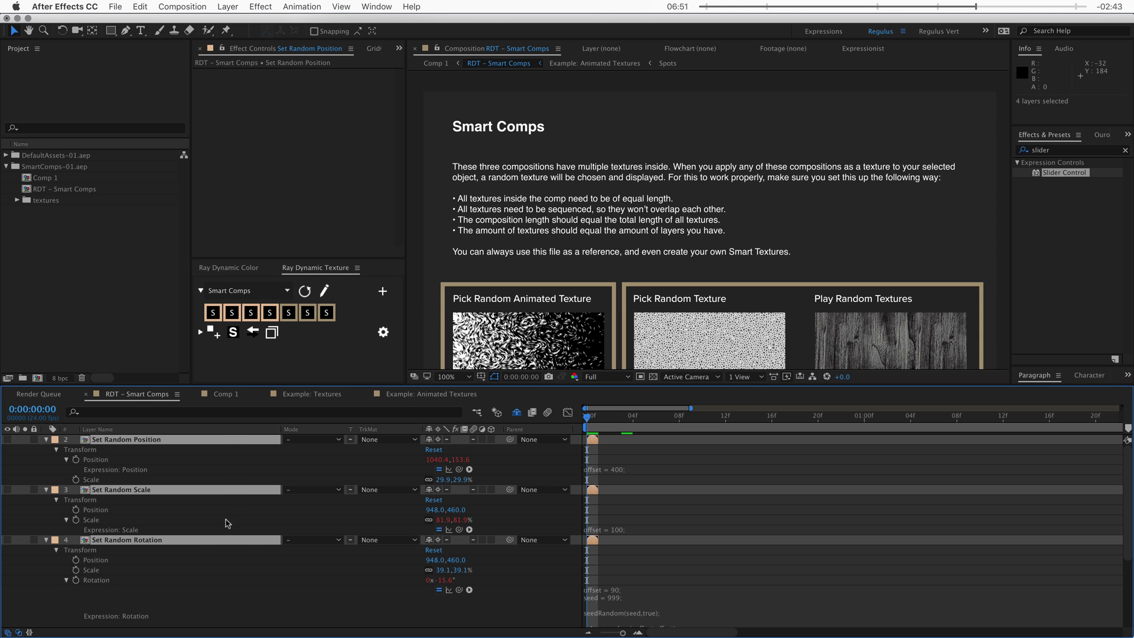
click(242, 559)
click(352, 561)
Select and copy the entire Set Random Rotation expression
scroll(351, 567, down, 3)
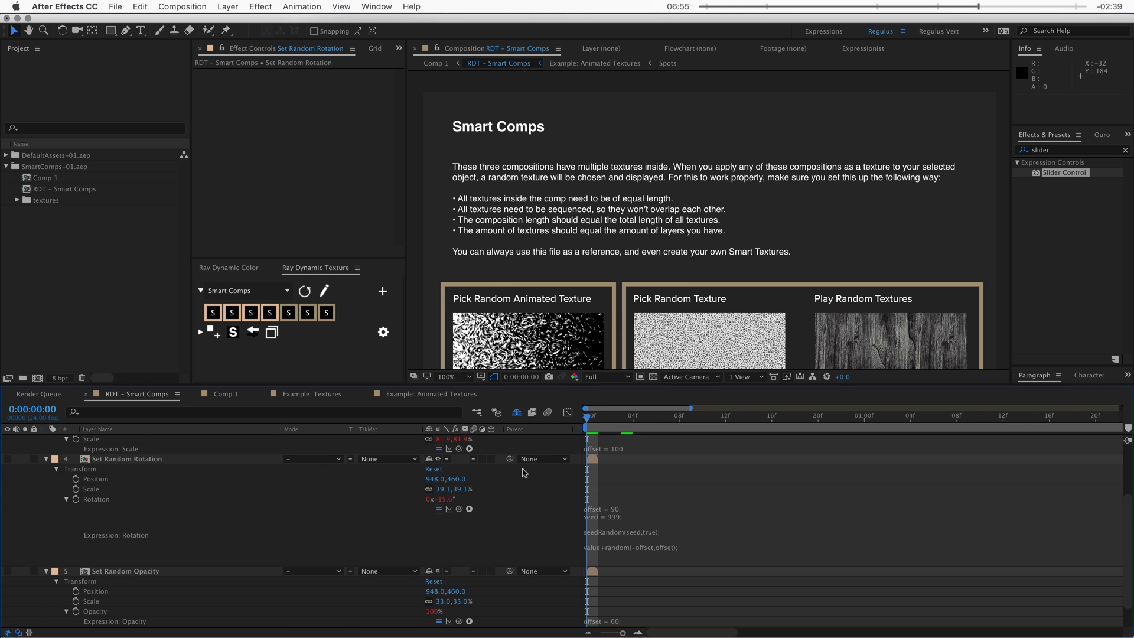
click(612, 522)
click(611, 522)
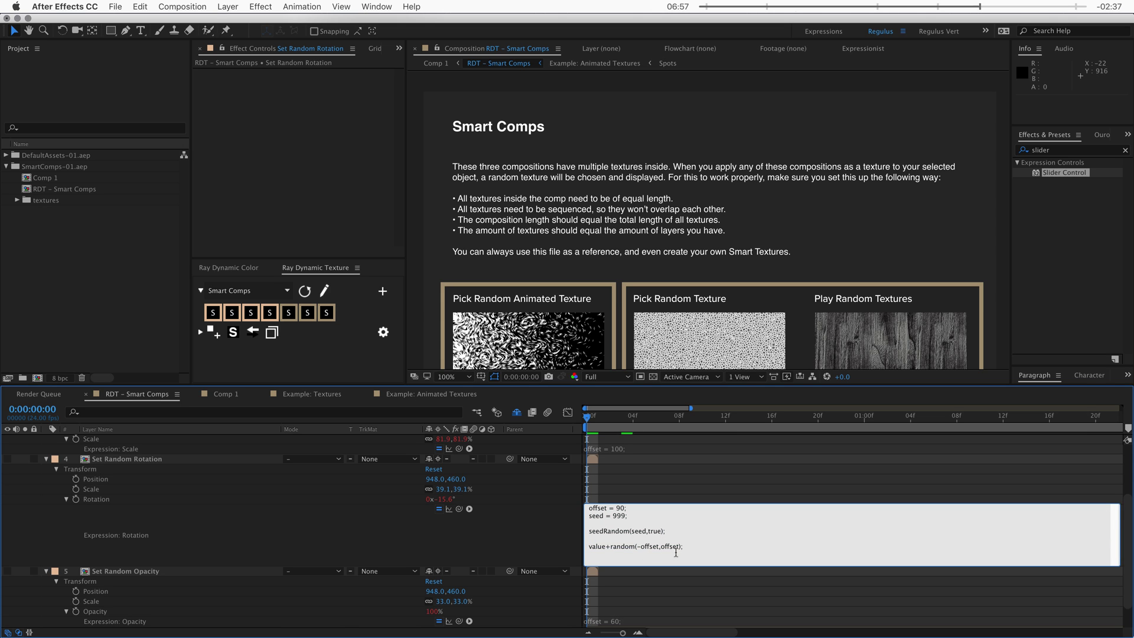
key(super+a)
key(super+c)
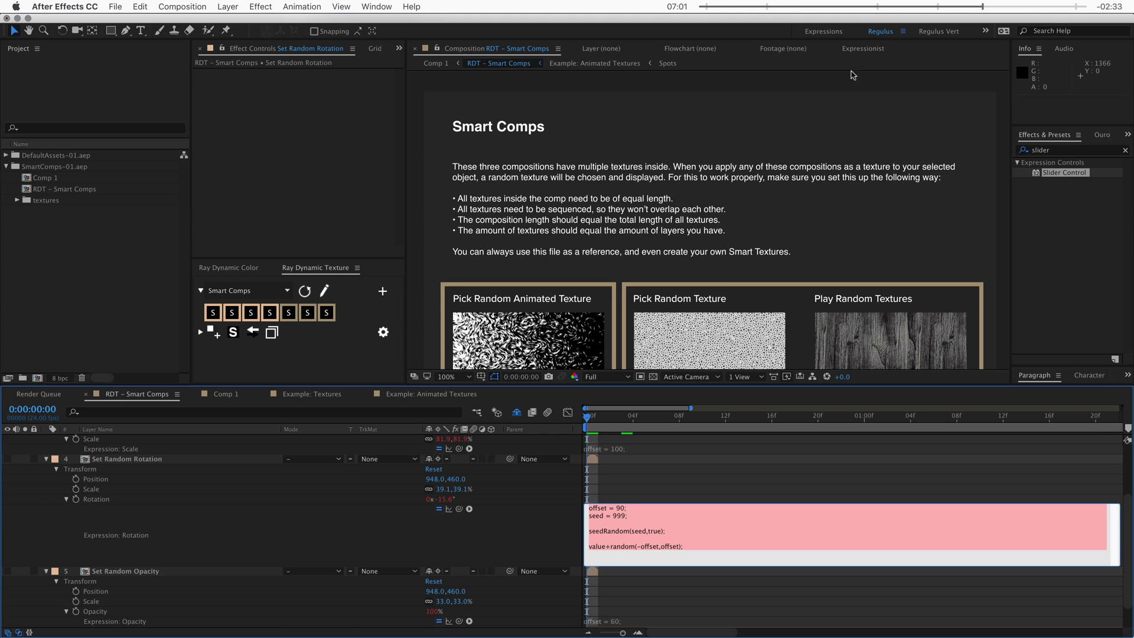
Paste the copied Rotation expression into the Expressionist editor
click(863, 50)
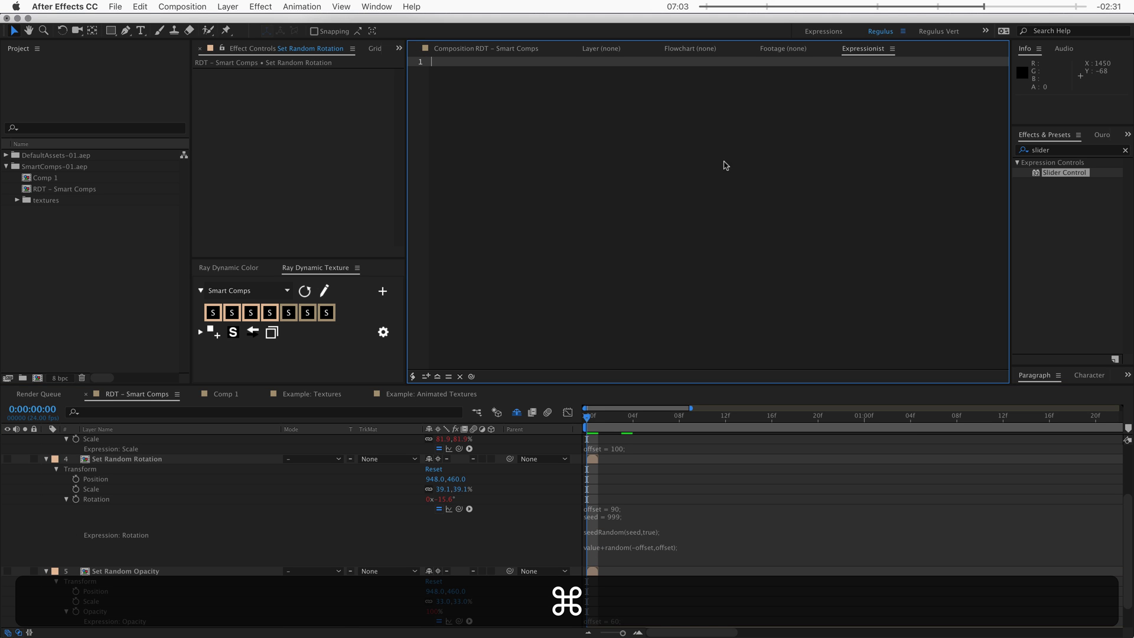
key(super+v)
click(461, 99)
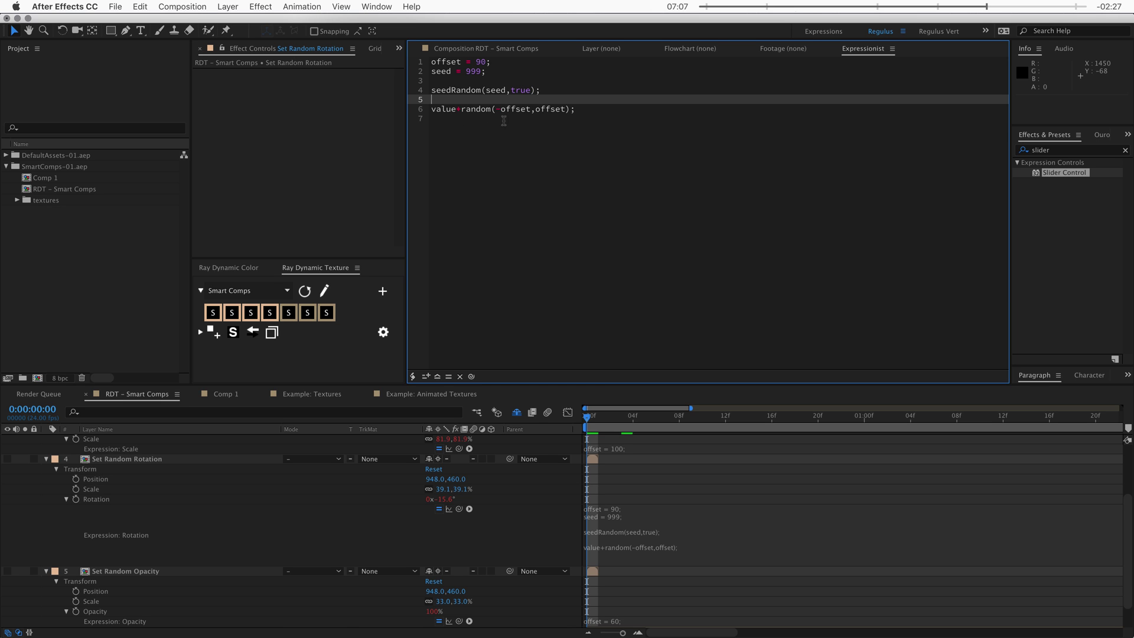
click(449, 120)
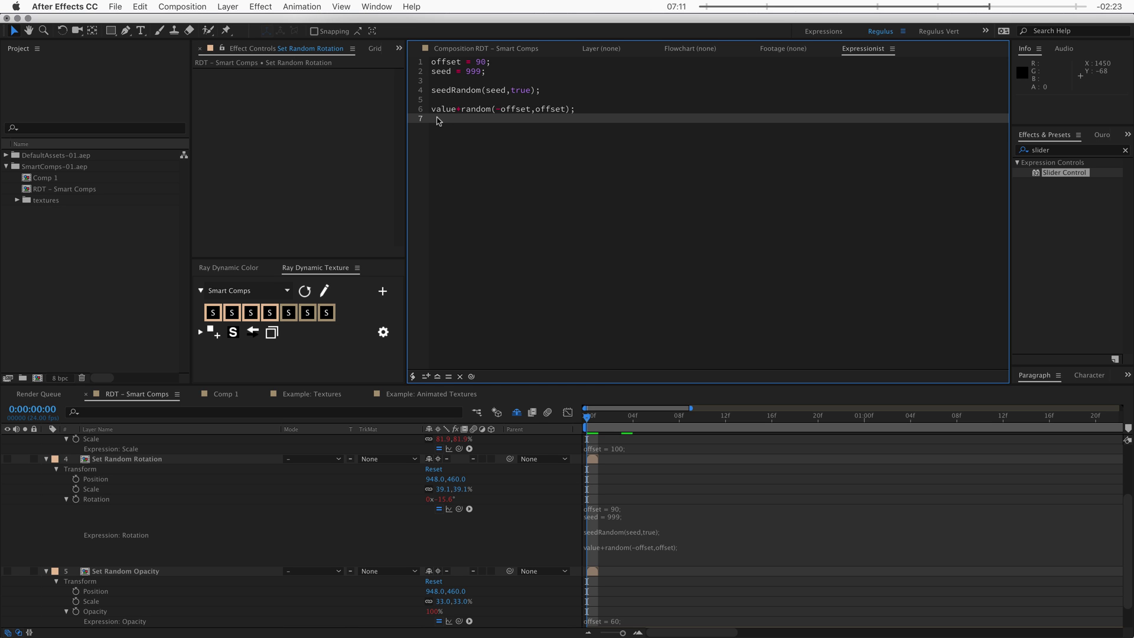
Highlight offset 90, seed 999 and the seedRandom arguments to explain each
double_click(441, 63)
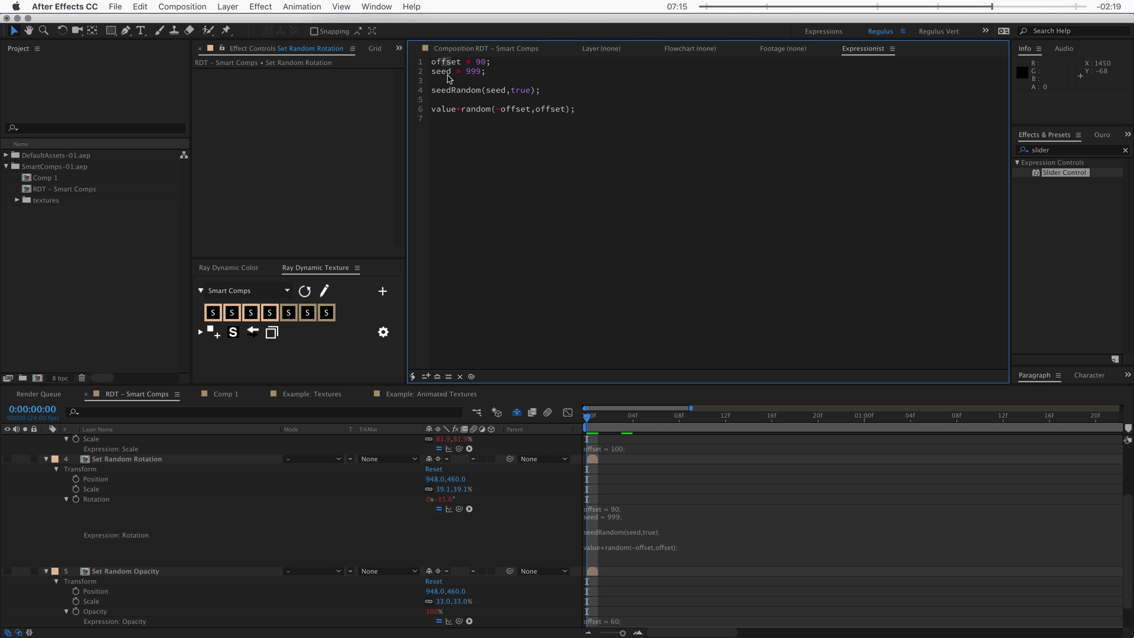
double_click(481, 62)
click(440, 72)
double_click(440, 71)
double_click(473, 71)
double_click(462, 89)
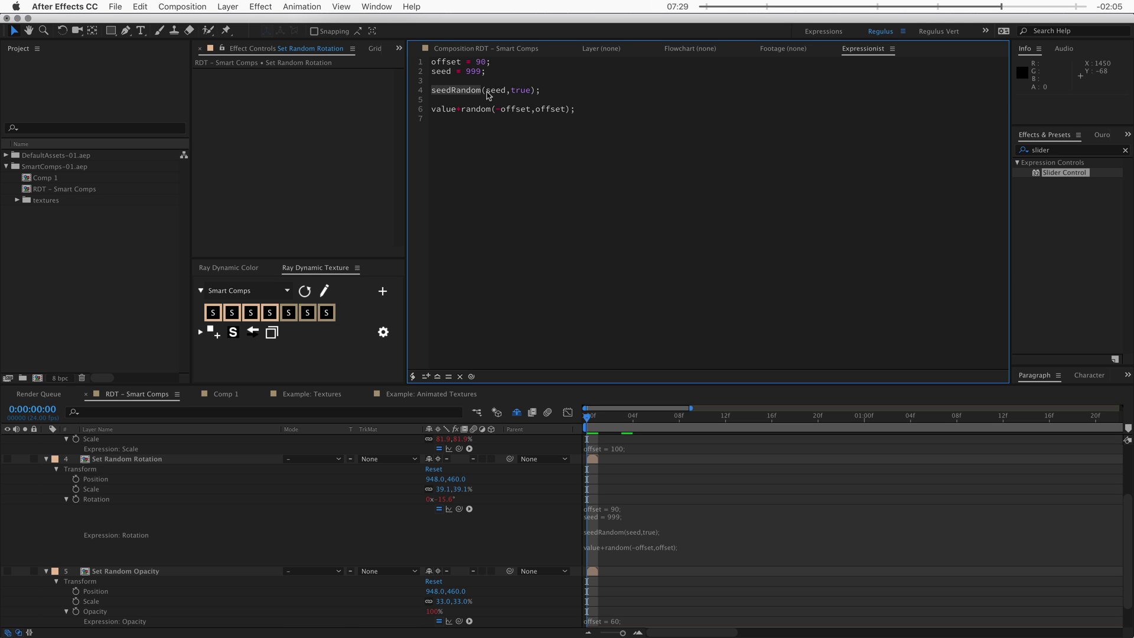
double_click(495, 90)
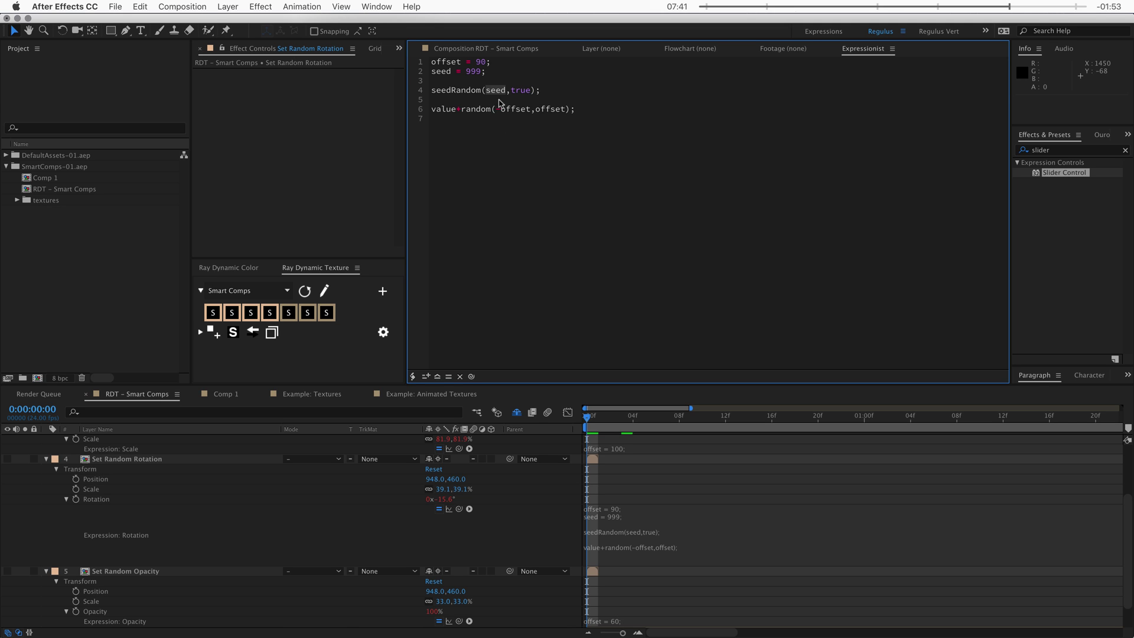
key(Tab)
key(shift+Tab)
Explain the value term on line 6, checking Rotation's underlying value of 0
click(479, 124)
click(459, 109)
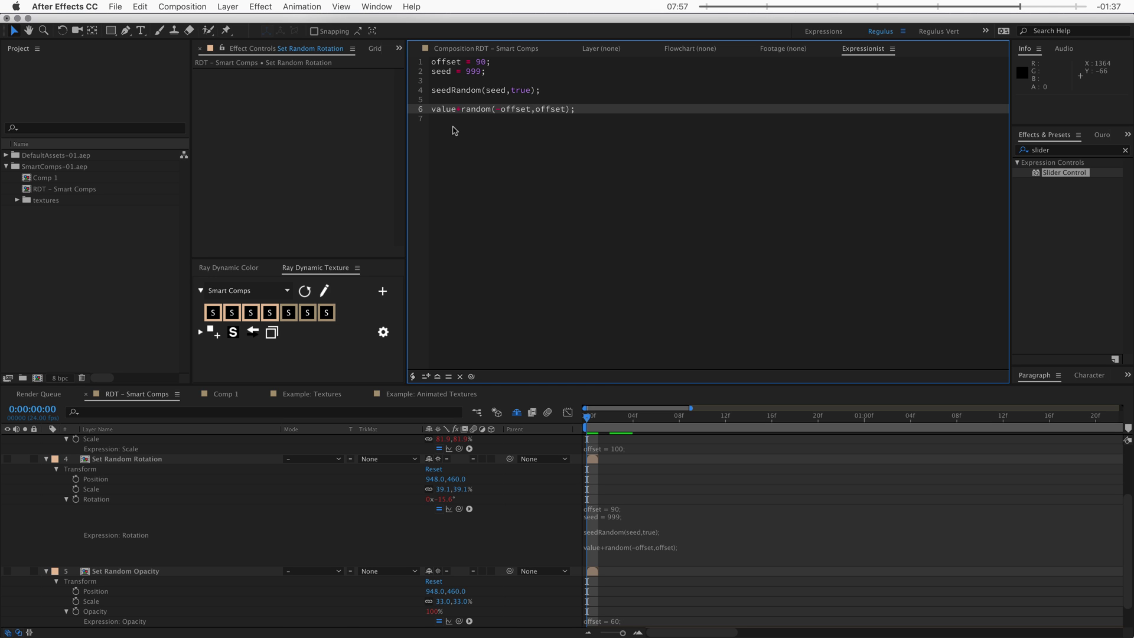
double_click(447, 110)
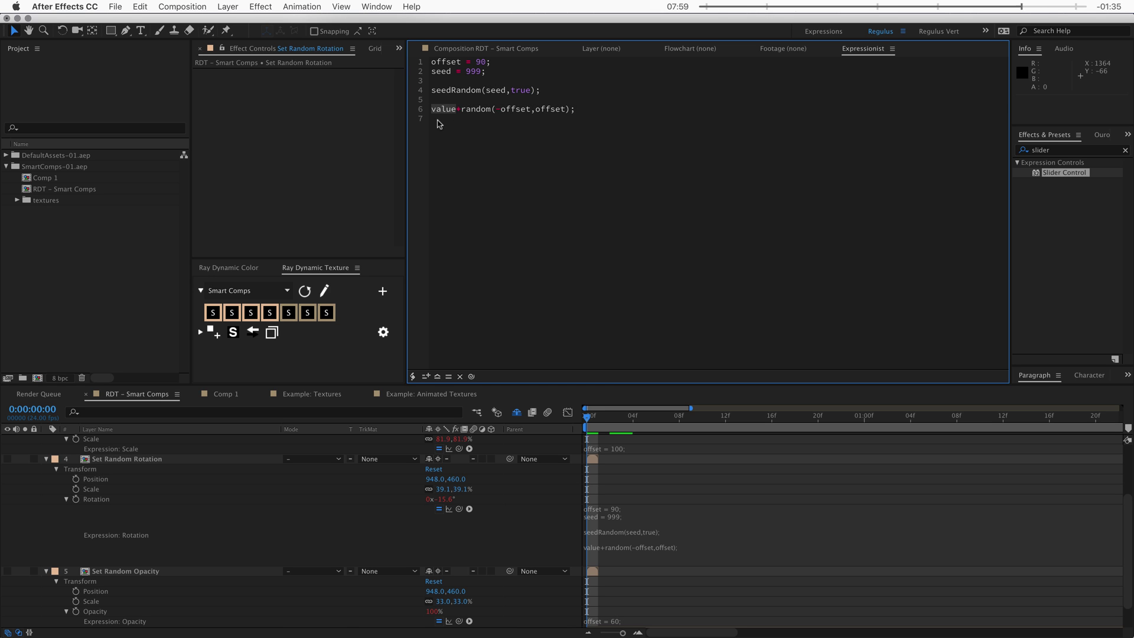
click(442, 499)
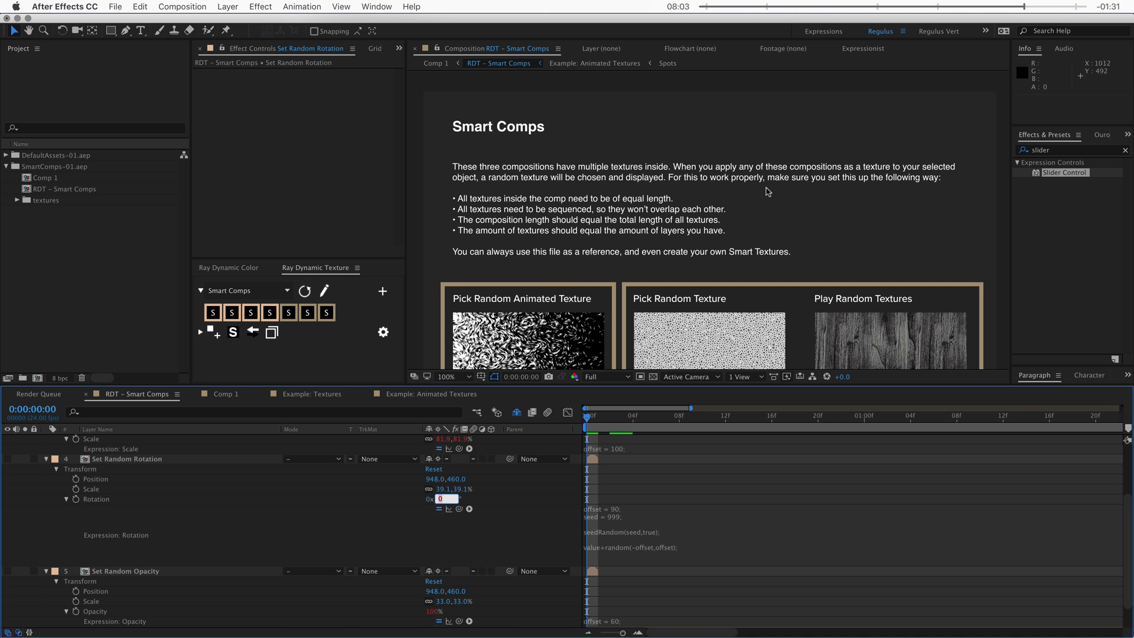
click(853, 52)
click(459, 111)
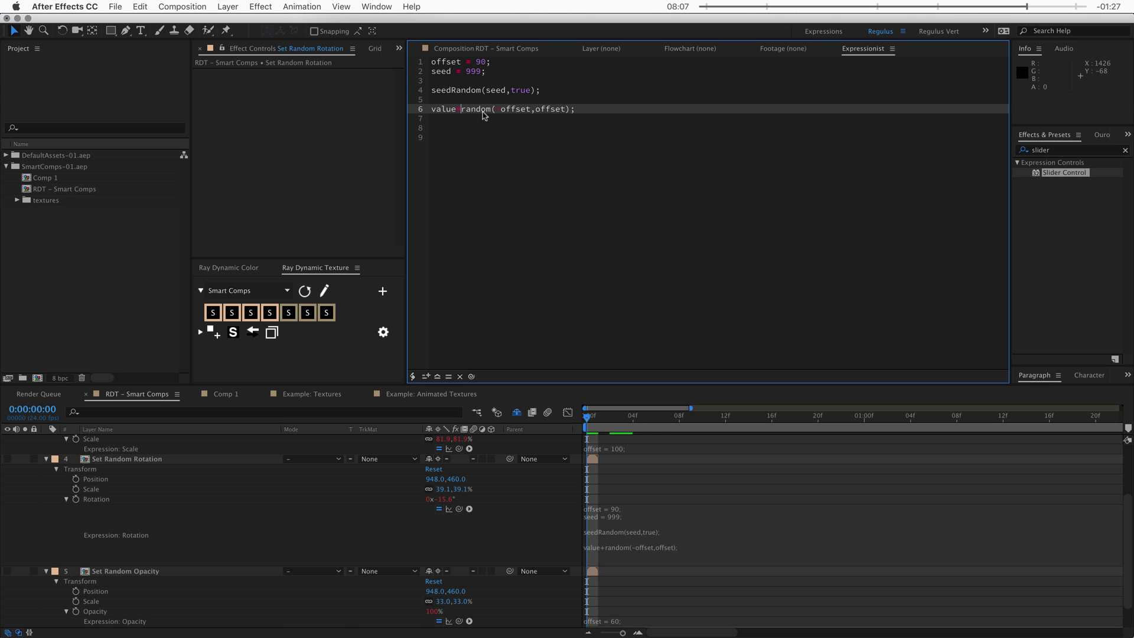
click(577, 114)
key(Return)
key(Return)
text(random())
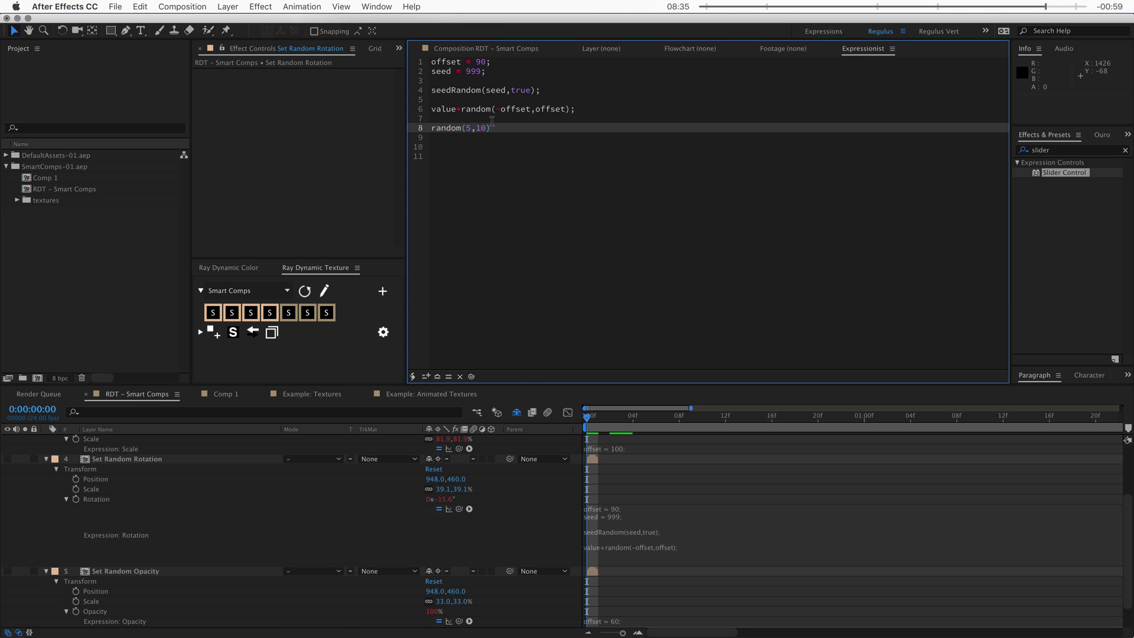
double_click(468, 128)
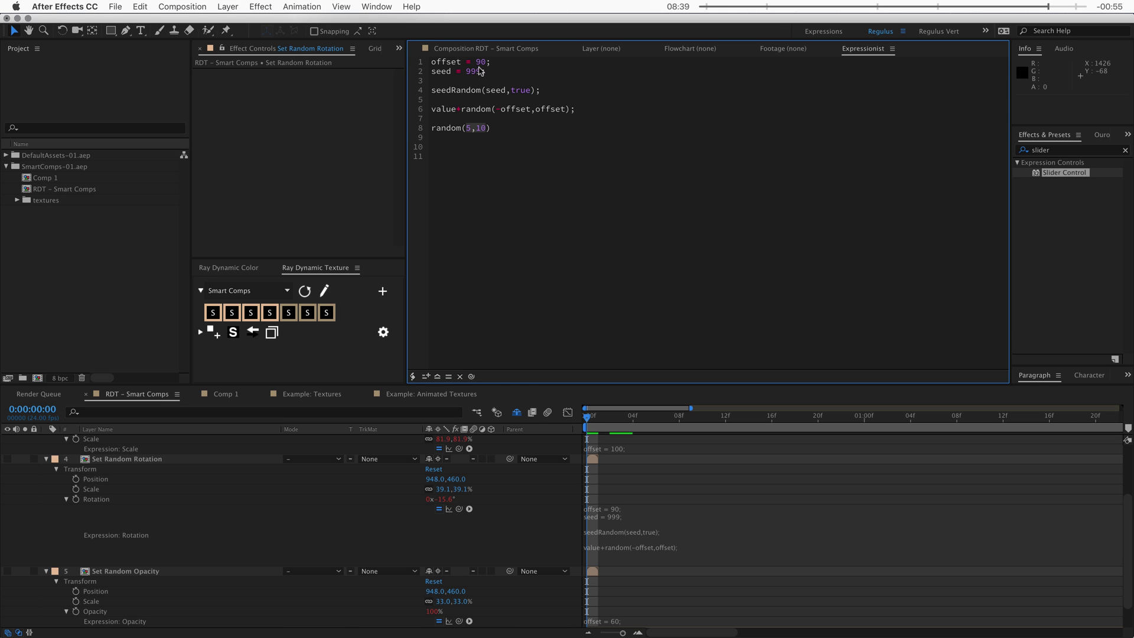
key(super+z)
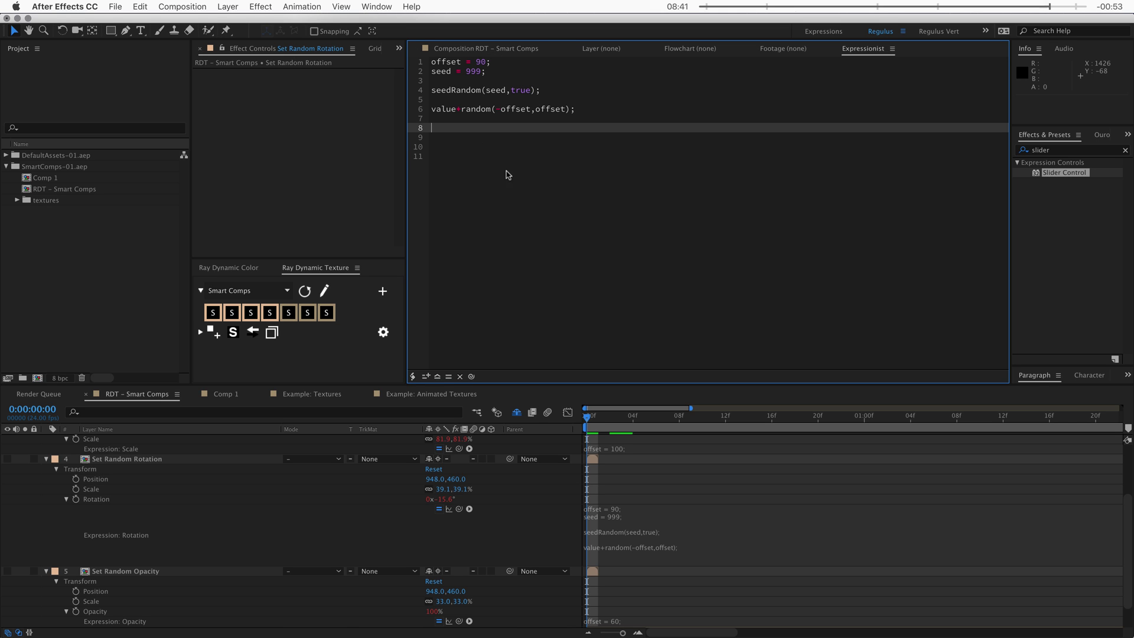
key(BackSpace)
Explain value+random(-offset,offset) on line 6, then zoom the RDT – Smart Comps view to 100%
double_click(507, 108)
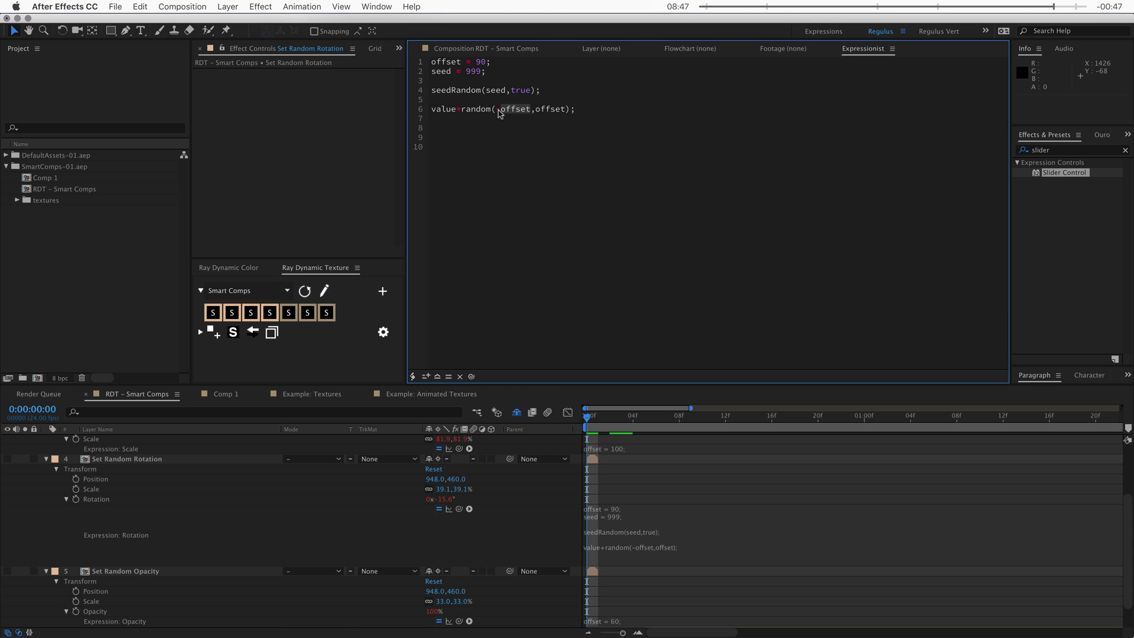
click(517, 113)
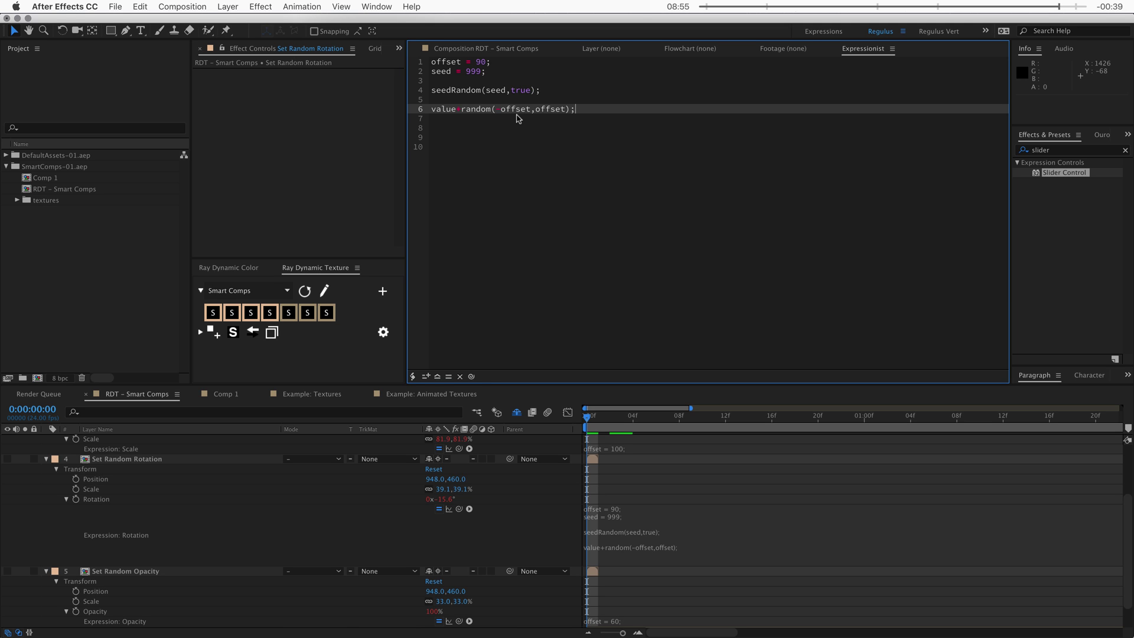
click(444, 113)
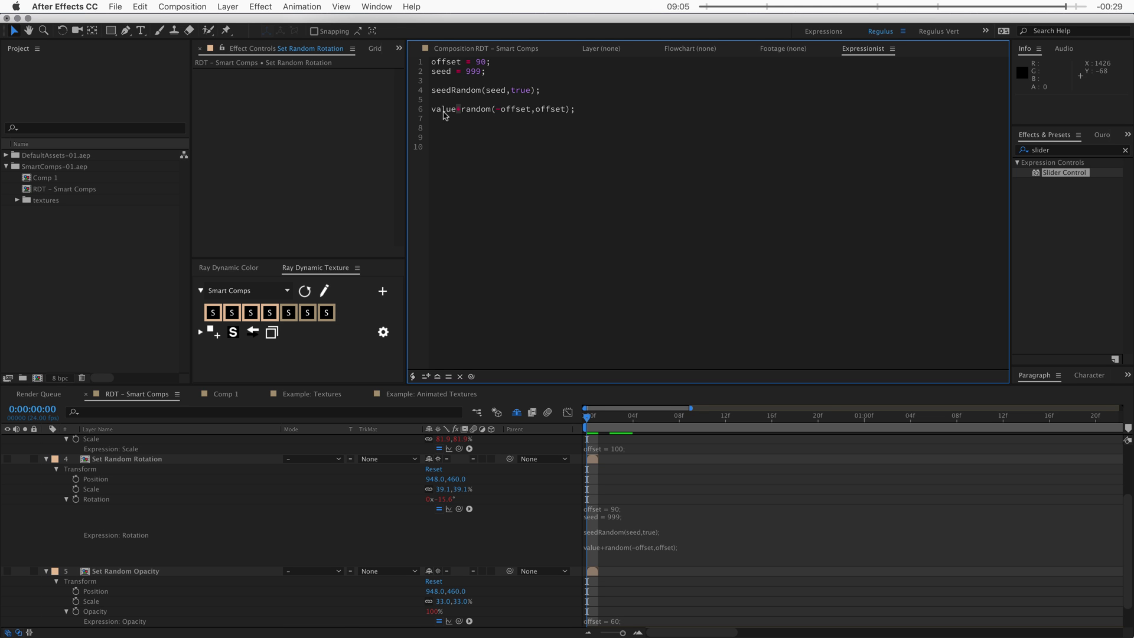
key(Tab)
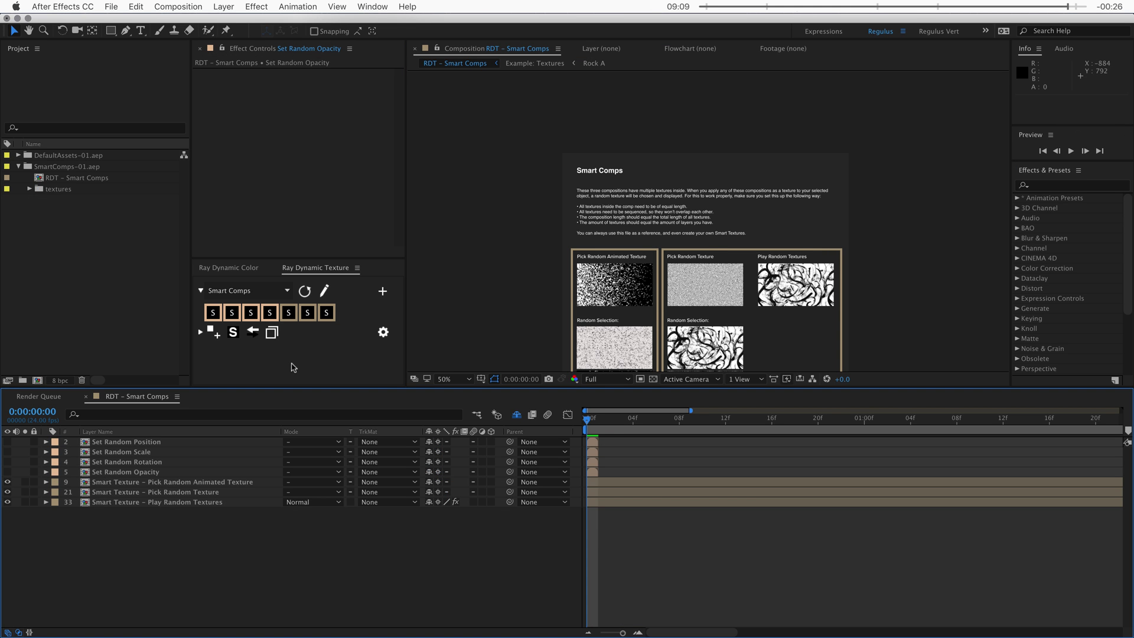
key(super+equal)
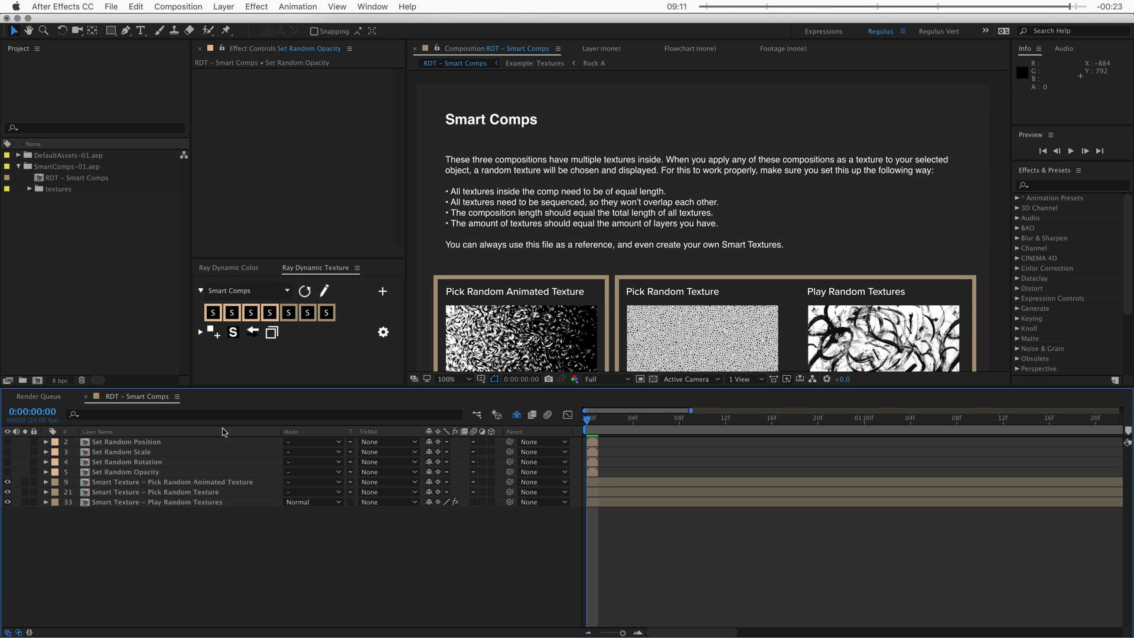
Show the Position, Scale, Rotation and Opacity expressions of all four Set Random layers, then reselect them
click(132, 443)
shift+click(133, 473)
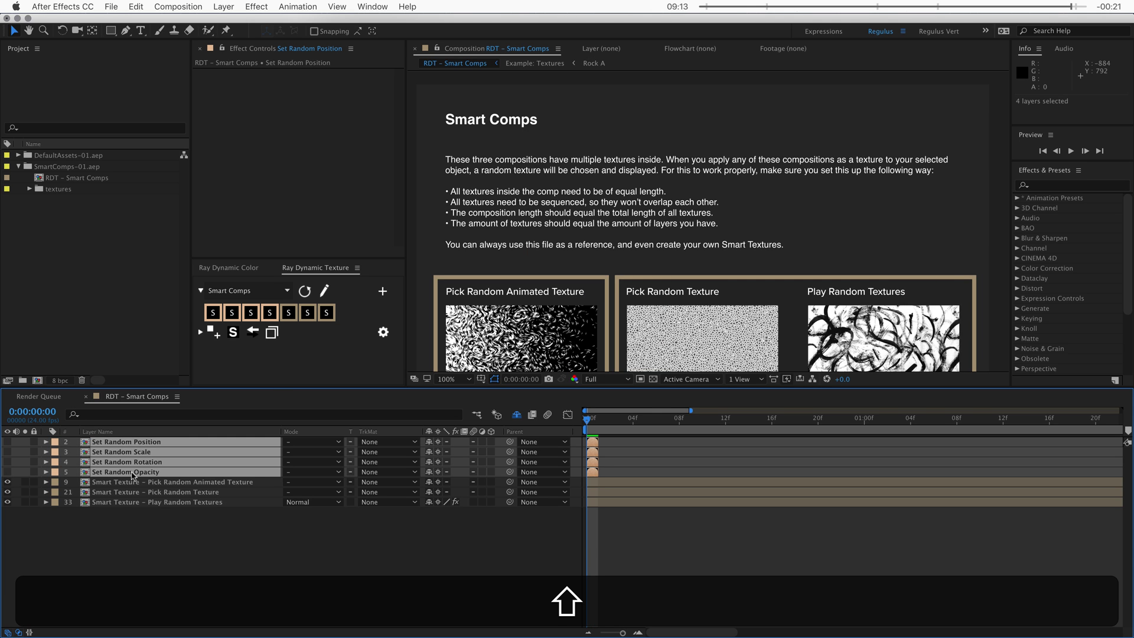
key(shift+u)
click(121, 453)
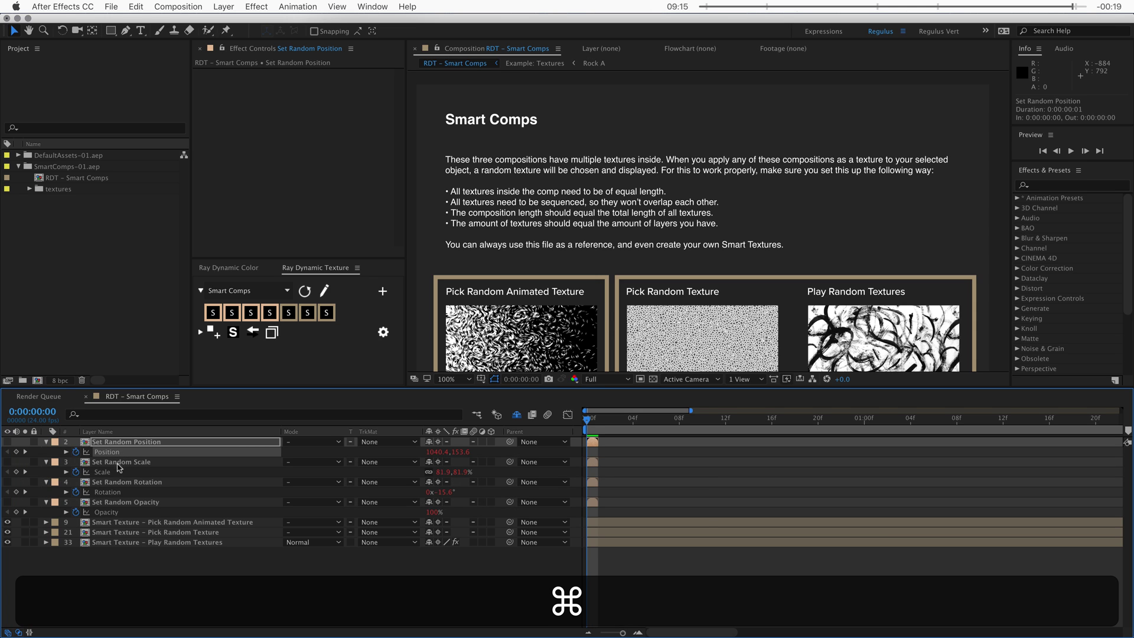
super+click(118, 463)
super+click(114, 483)
super+click(112, 503)
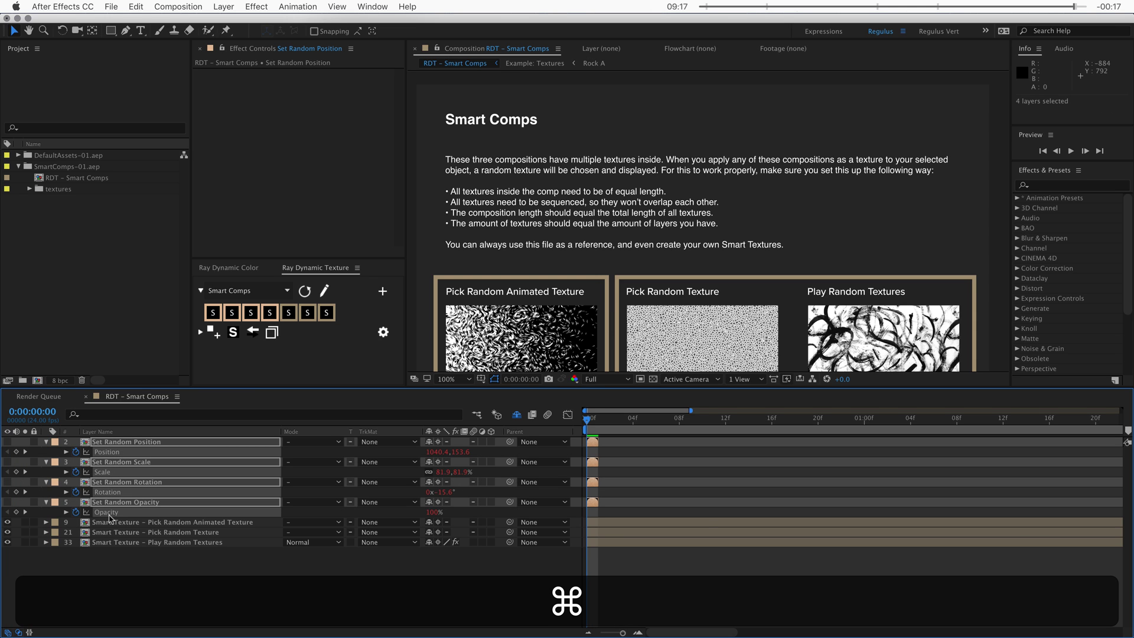